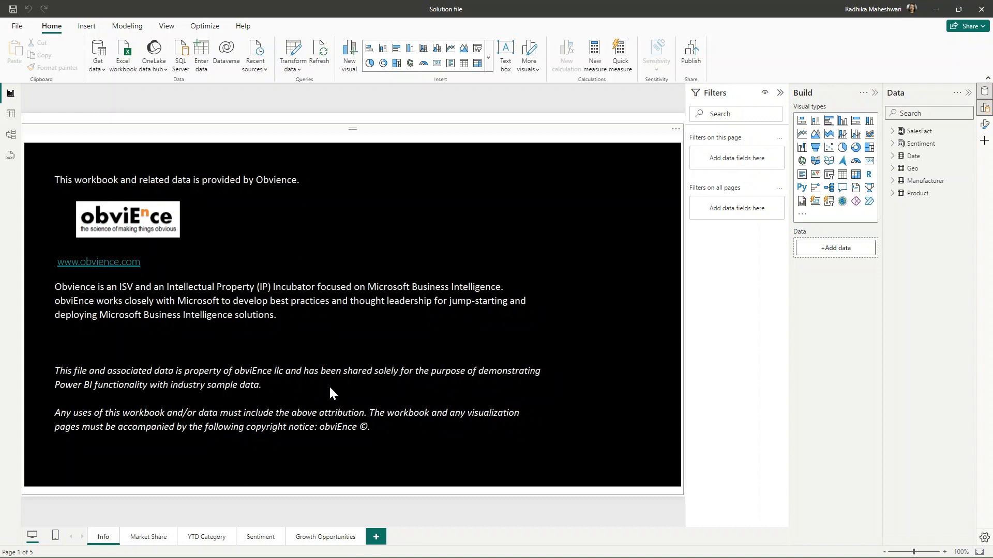
Step: Add a new report page with a text box titled "CUSTOM SORTING WITH SALES & MARKETING DATA #WOW2021 #PowerBI #Week 12"
left_click(376, 538)
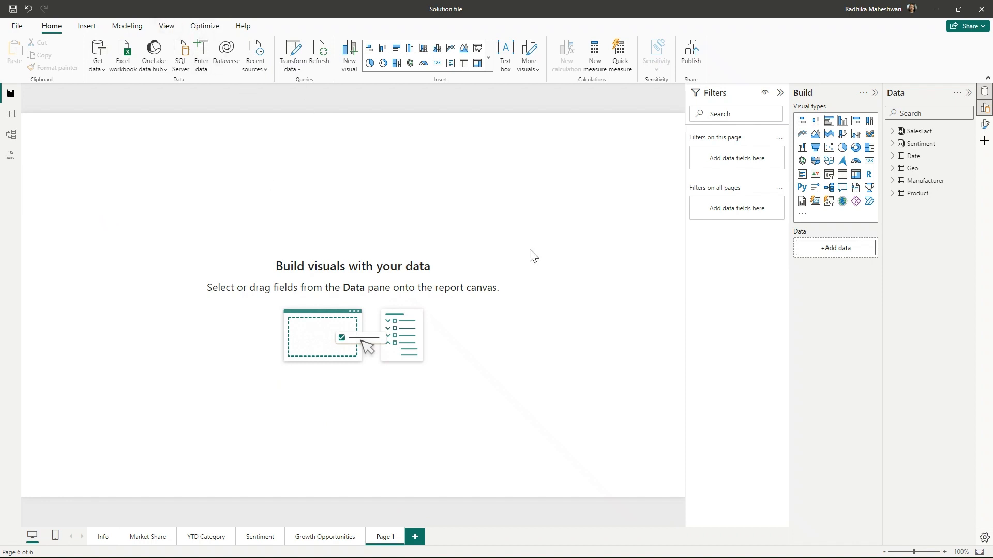
left_click(506, 52)
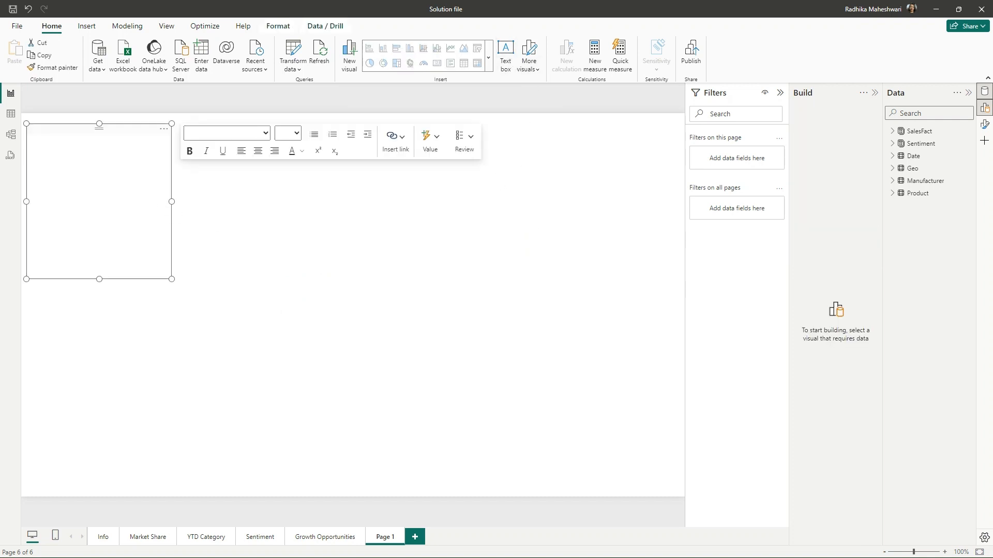
left_click(110, 178)
type("CUSTOM SORTING WITH SALES & MARKETING DATA #WOW2021 #PowerBI #Week 12")
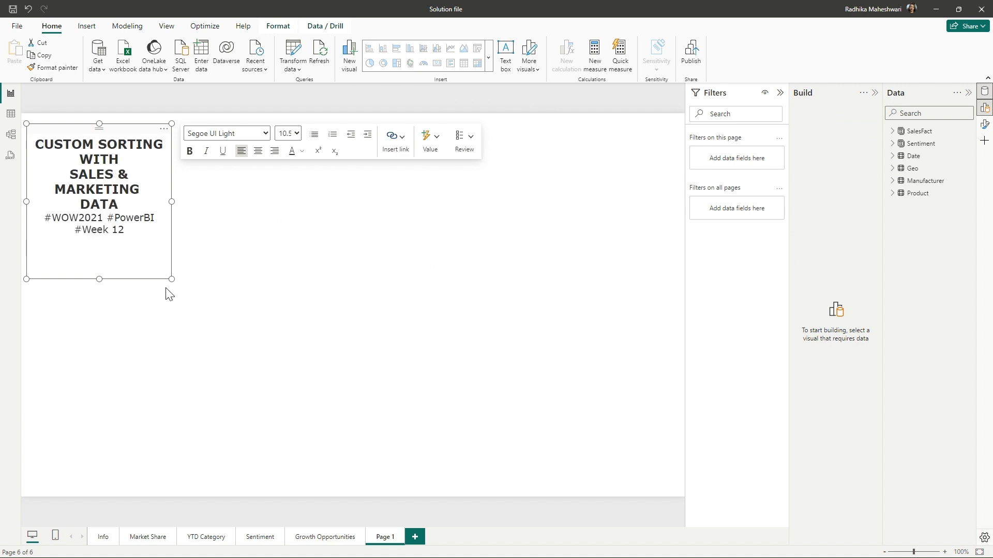
mouse_move(172, 279)
left_mouse_down()
mouse_move(176, 248)
mouse_move(171, 268)
left_mouse_up()
left_click(252, 219)
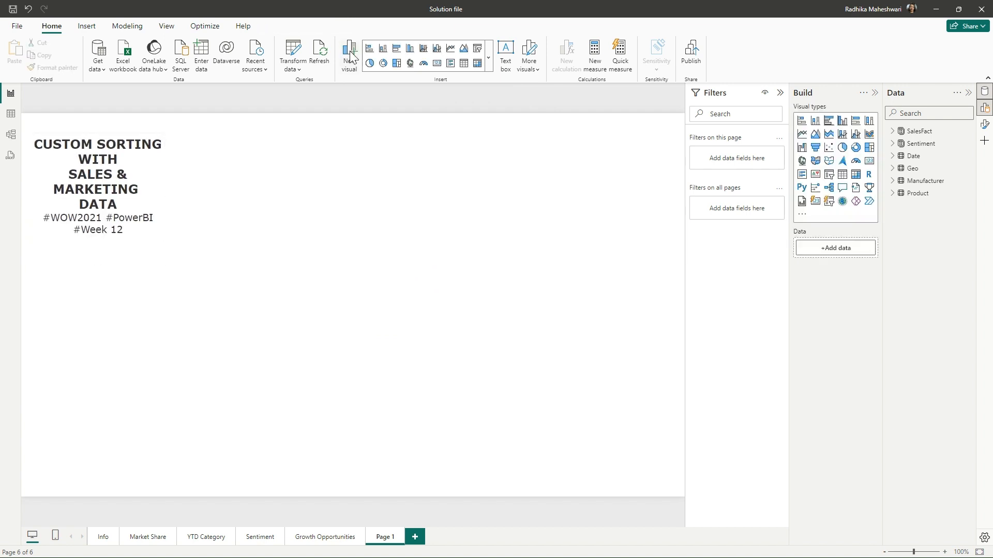
Step: Add a second text box below the title, paste the challenge instructions into it and enlarge it to fit the full text
left_click(512, 58)
left_click(102, 308)
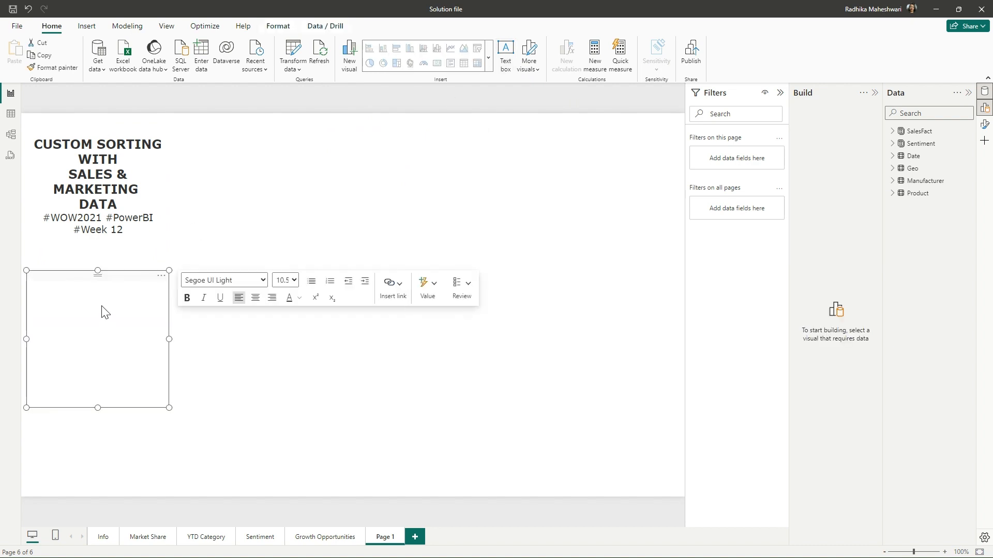
key("ctrl+v")
left_click_drag(99, 270, 98, 239)
left_click_drag(96, 408, 101, 490)
left_click(614, 452)
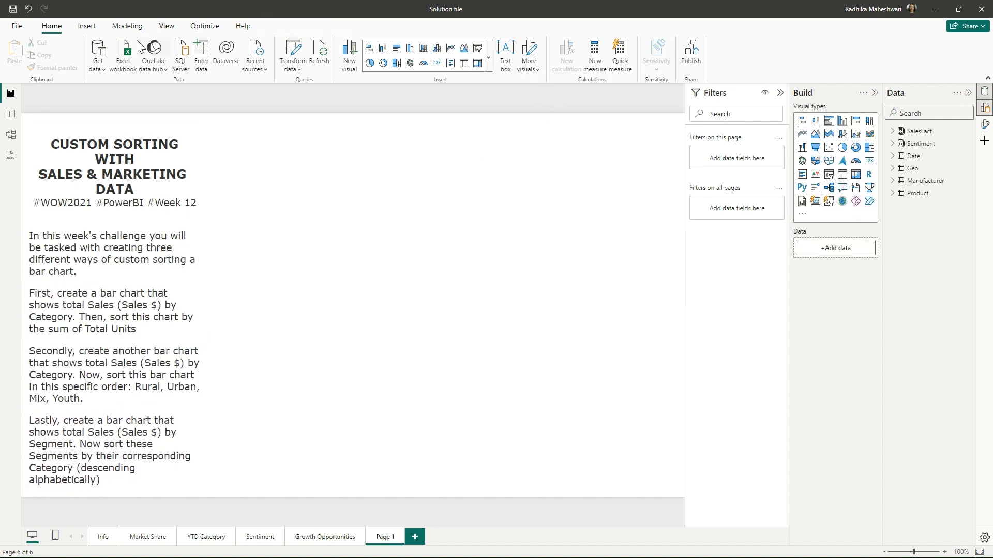
Step: Insert a line shape, shorten it and place it as a divider between the title and the challenge instructions
left_click(87, 26)
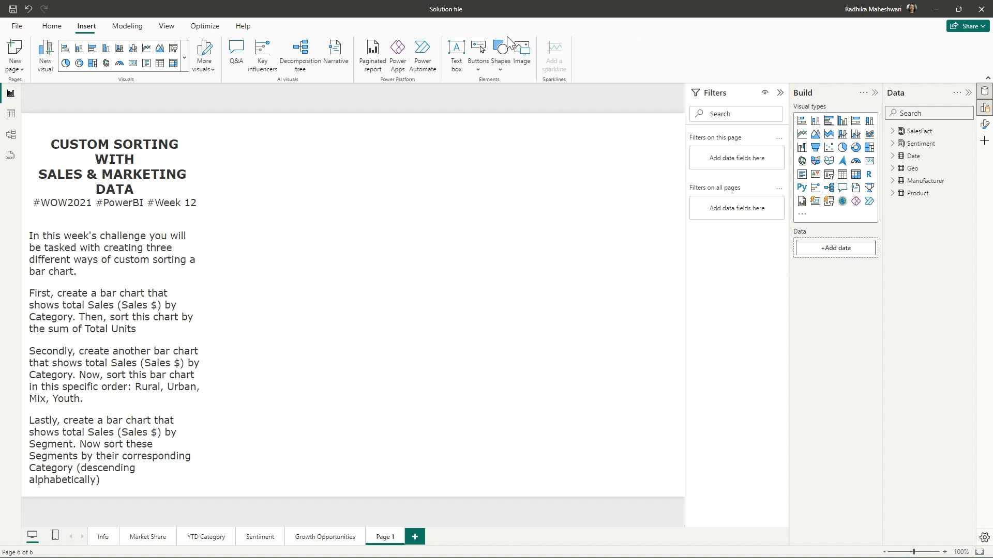
left_click(501, 73)
left_click(565, 199)
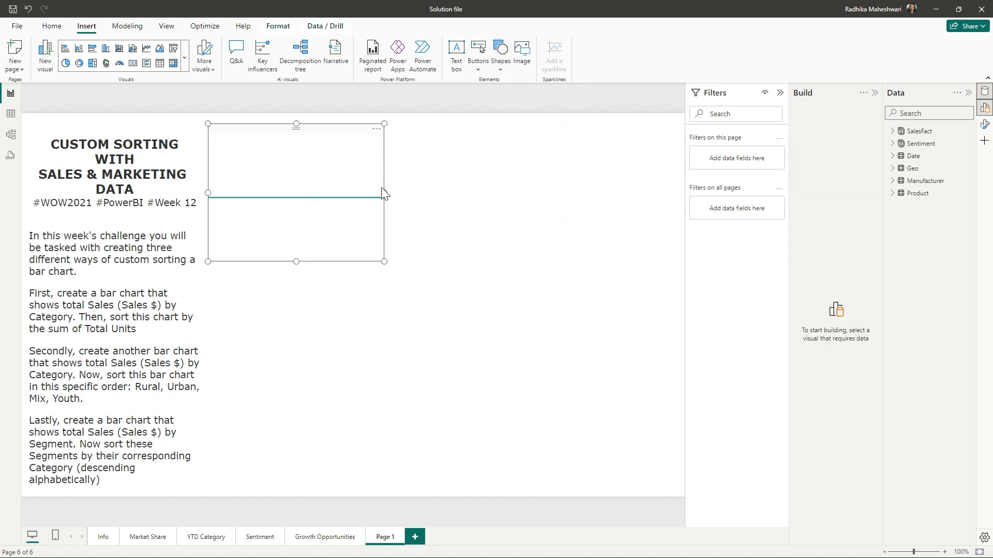
left_click_drag(384, 193, 332, 209)
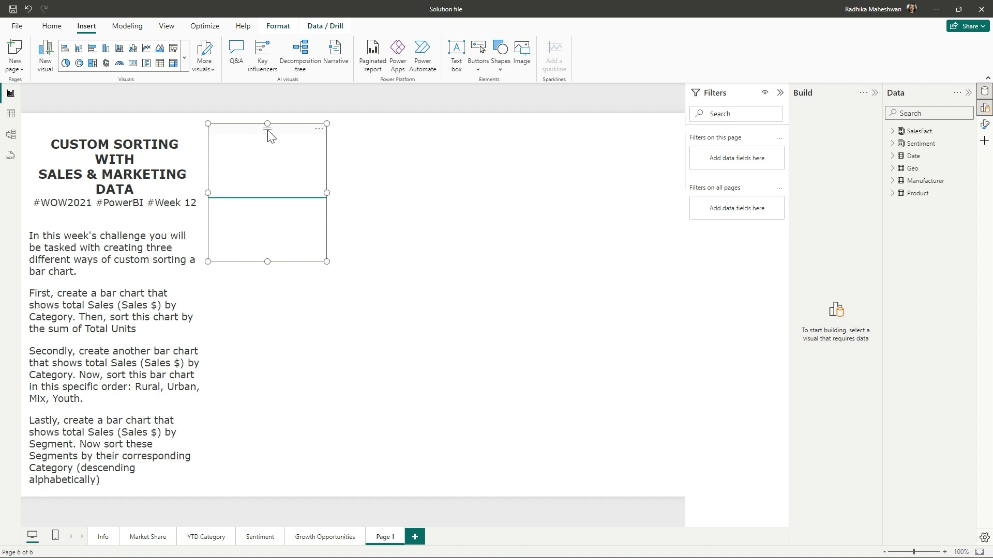
left_click_drag(268, 128, 96, 149)
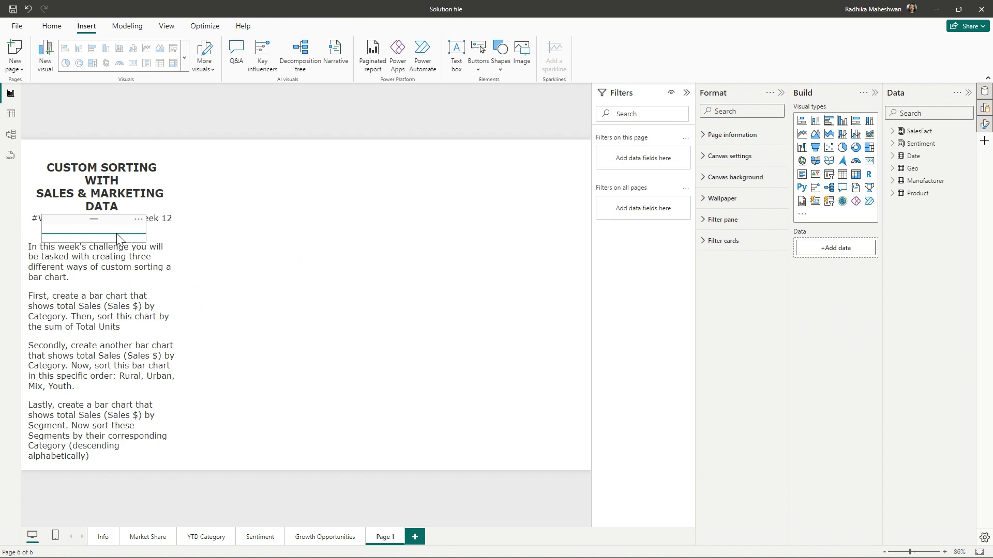
Step: Set both the fill and border colors of the divider line to black
left_click(116, 235)
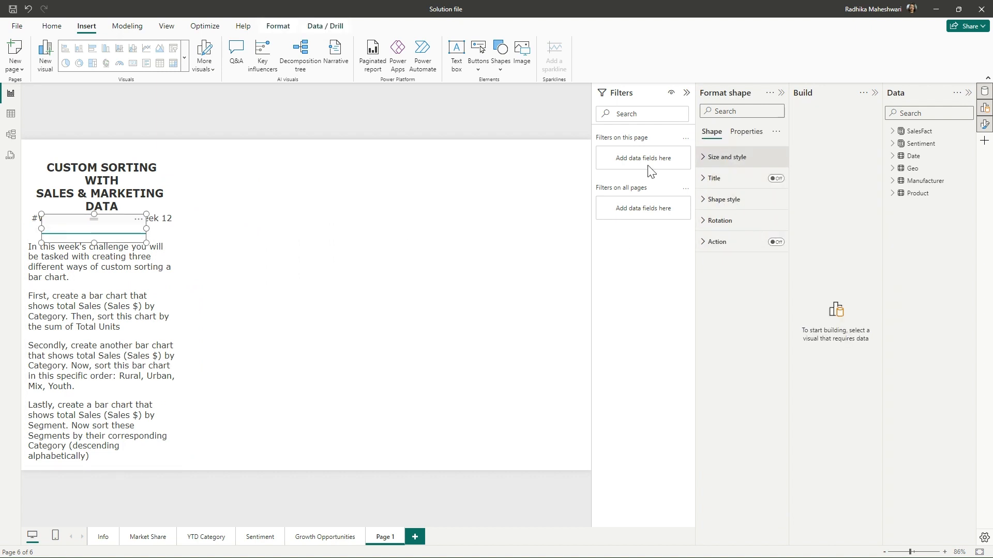
left_click(711, 200)
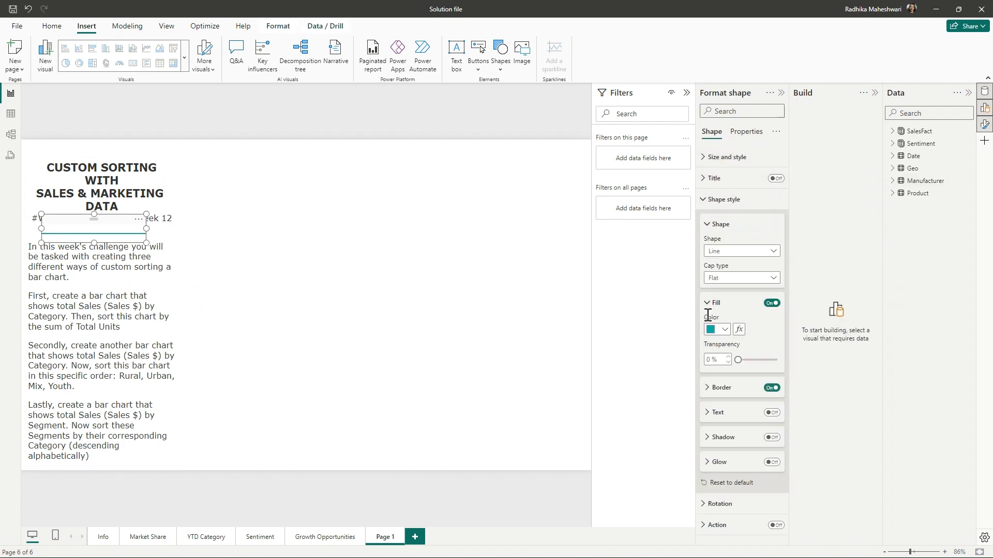
left_click(725, 334)
left_click(732, 365)
left_click(738, 388)
left_click(725, 415)
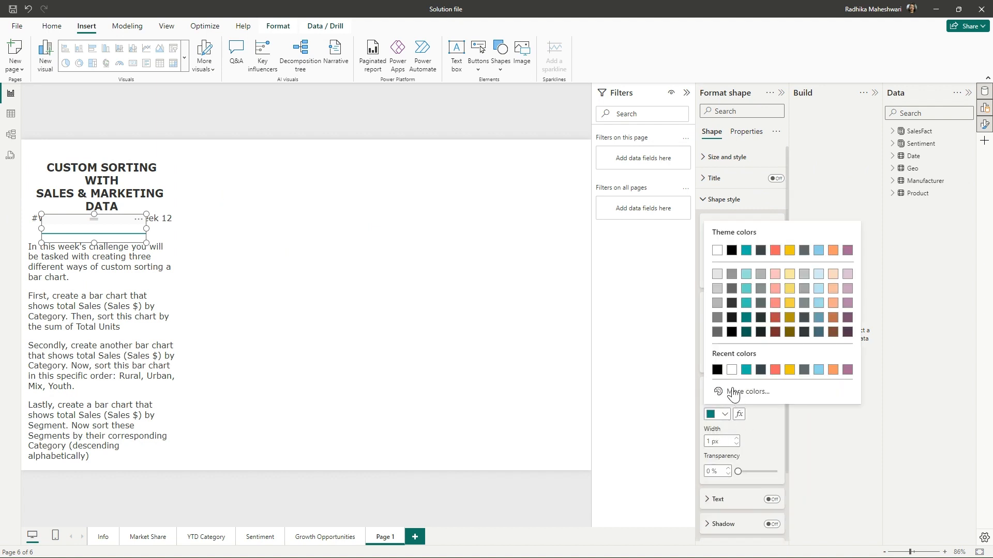
left_click(714, 369)
left_click(391, 285)
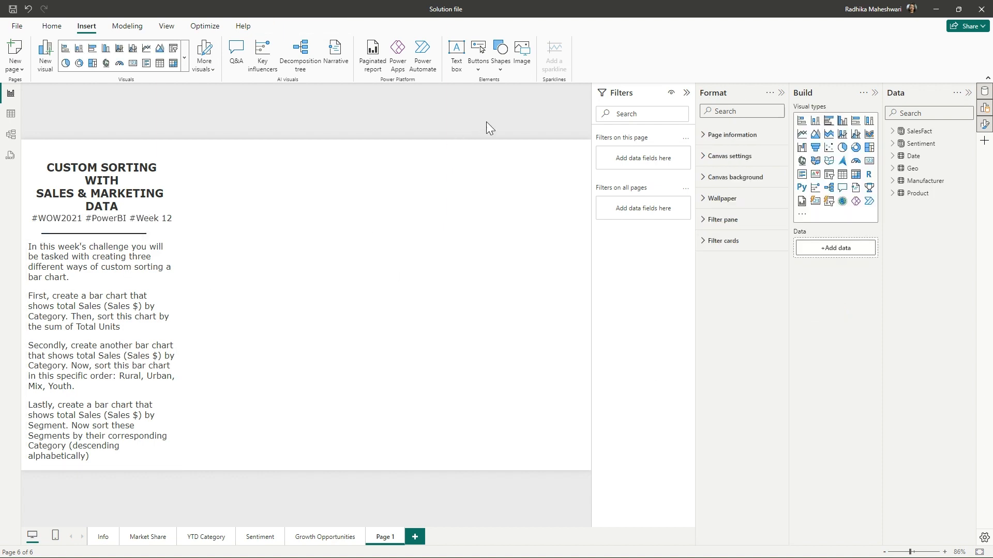
Step: Insert a rectangle and stretch it over the whole column holding the title and instructions
left_click(501, 66)
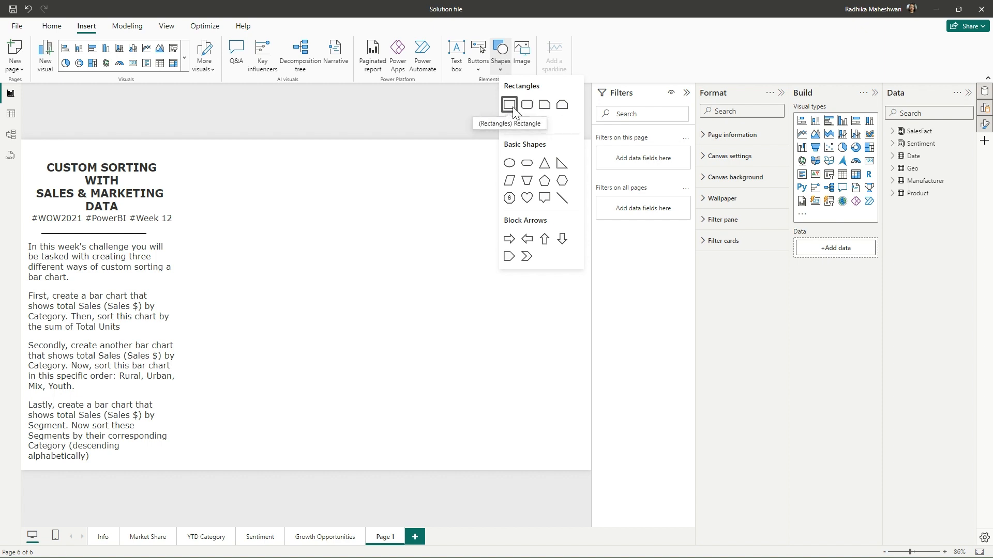
left_click(512, 108)
left_click_drag(289, 181, 123, 171)
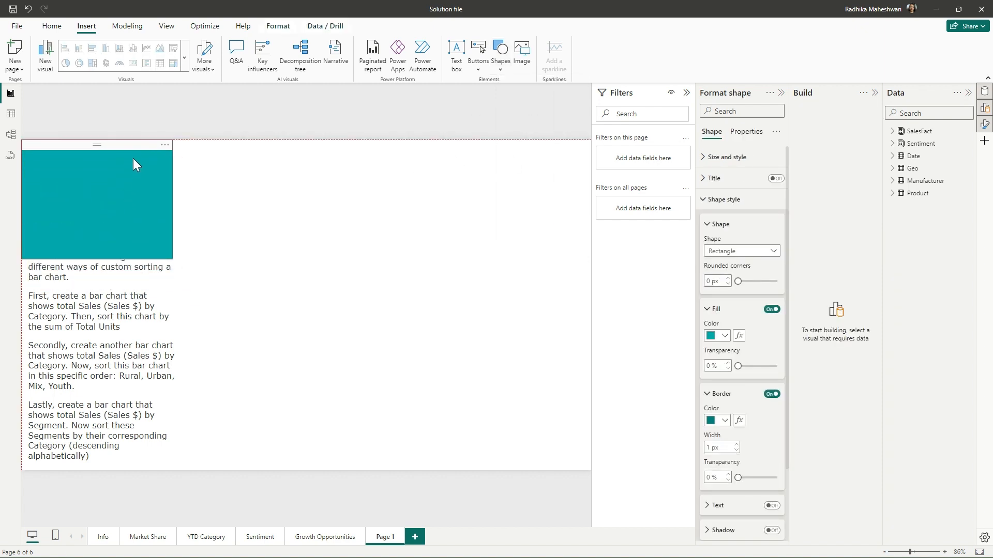
left_click_drag(100, 260, 77, 460)
Step: Set the rectangle's fill and border colors to the lightest grey shade of white
left_click(724, 335)
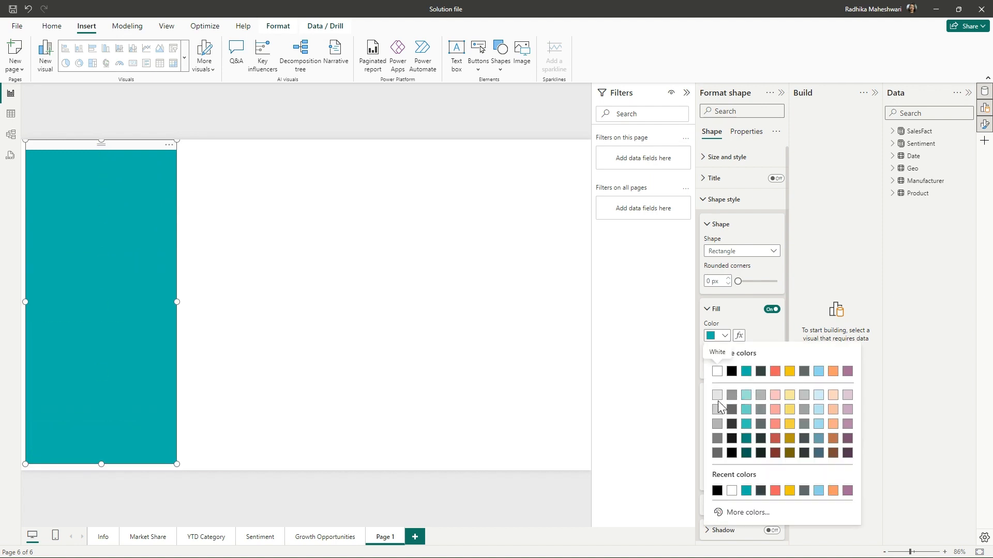
left_click(717, 398)
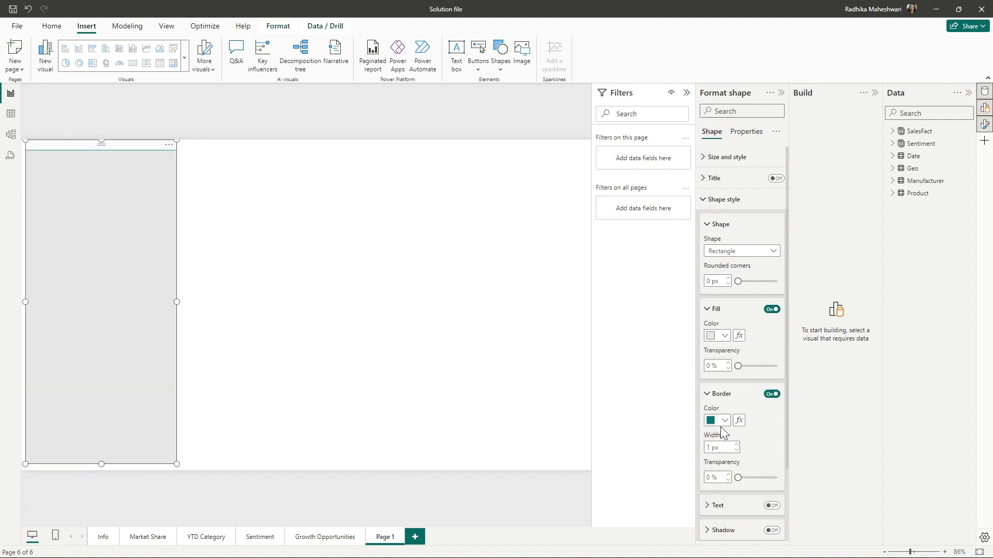
left_click(724, 421)
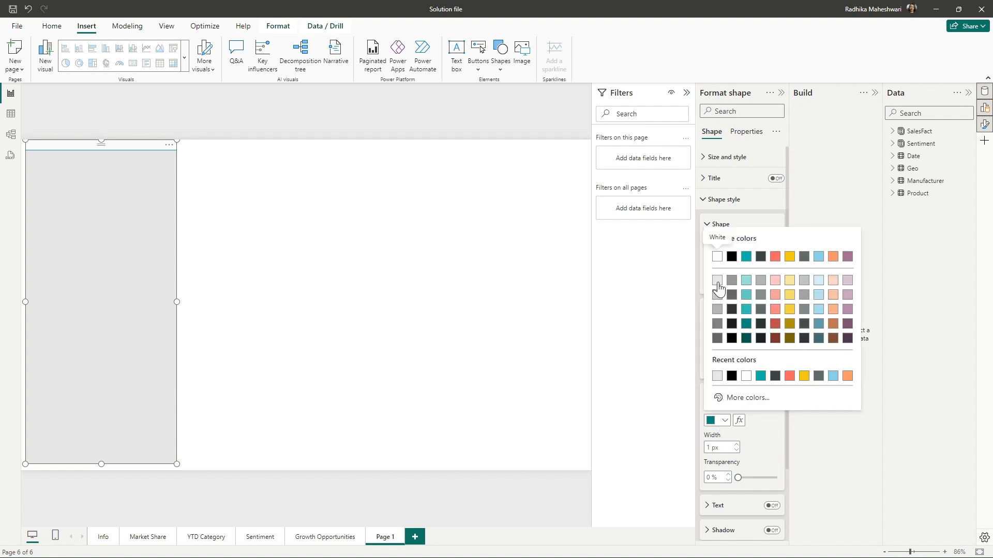
left_click(717, 280)
left_click(266, 257)
Step: Send the grey rectangle to the back so it sits behind the title and instructions
left_click(151, 200)
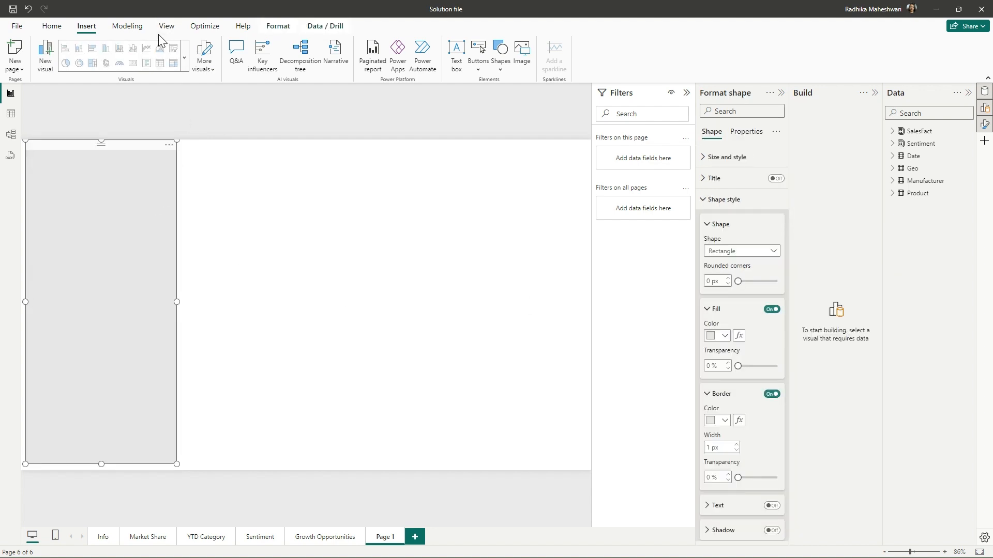
left_click(278, 27)
left_click(177, 71)
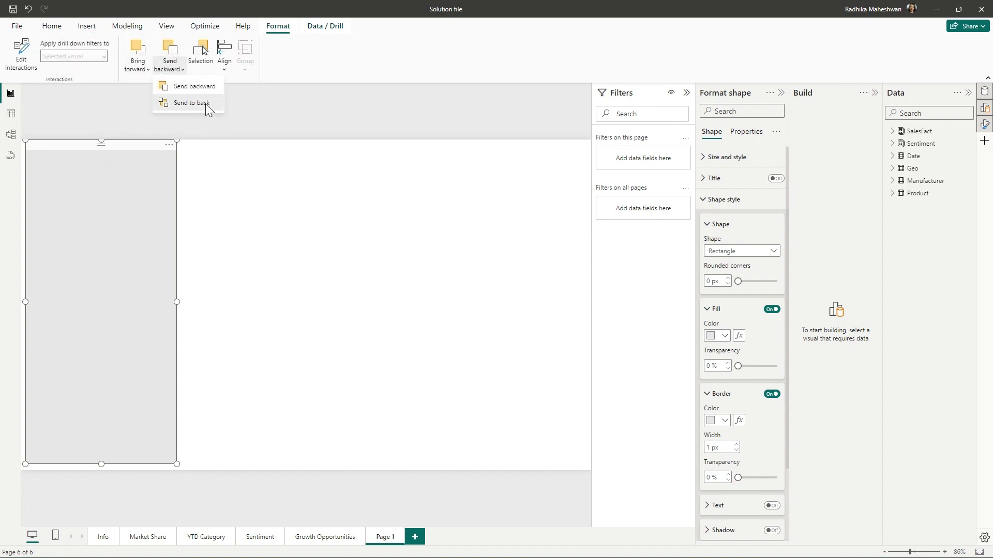
left_click(205, 104)
left_click(266, 265)
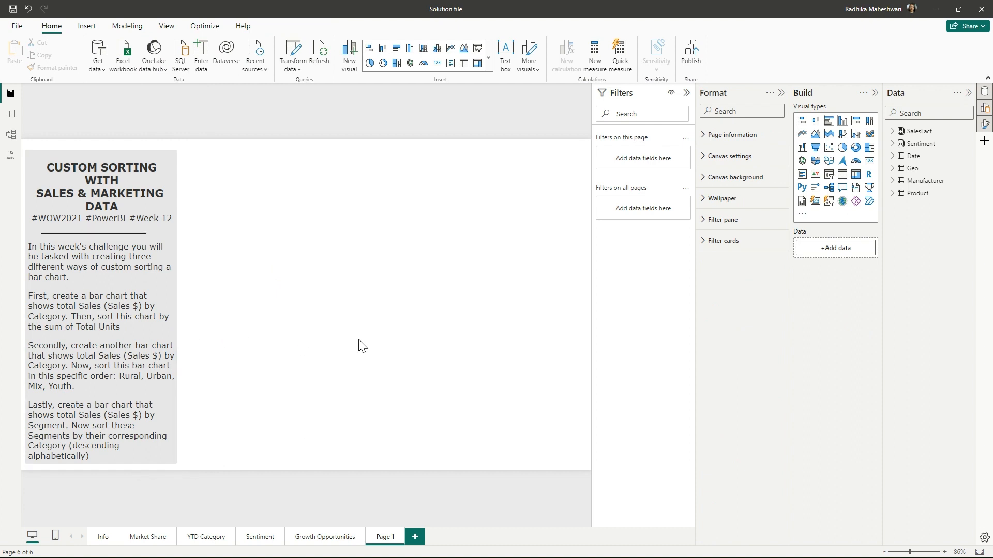
Step: Insert a stacked bar chart with Product Category on the Y-axis, Sales $ on the X-axis and Category as the legend
left_click(370, 48)
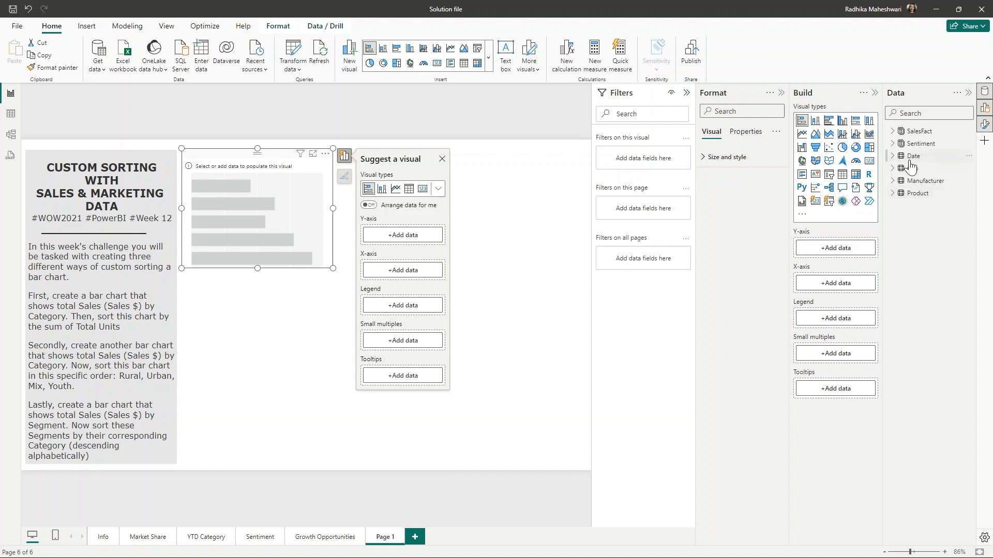
left_click(893, 193)
left_click(909, 206)
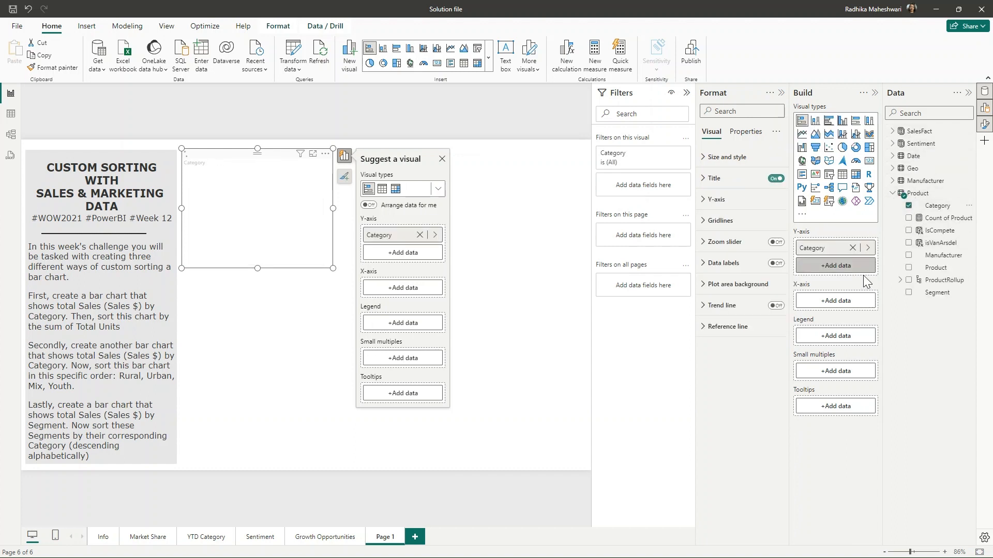
left_click(893, 132)
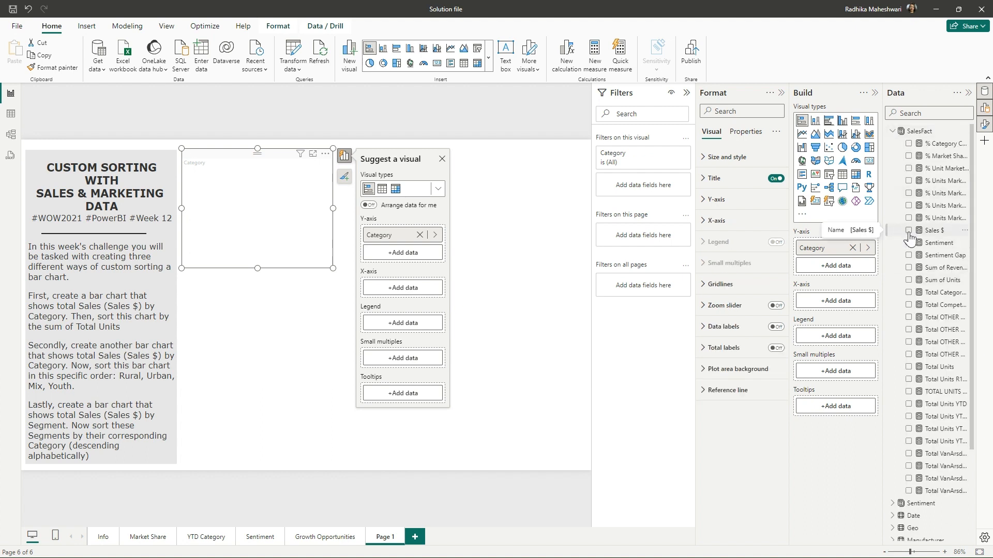
left_click(909, 233)
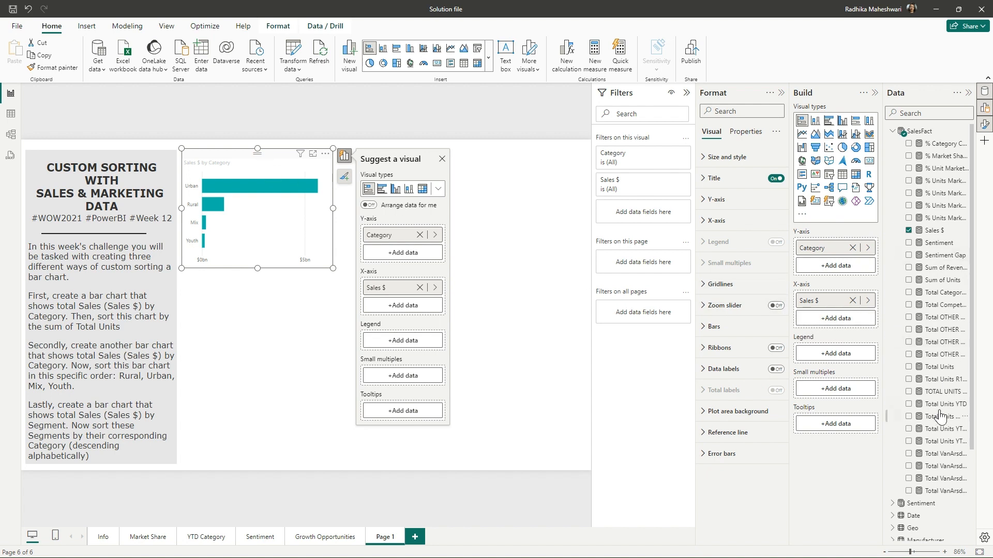
left_click(900, 133)
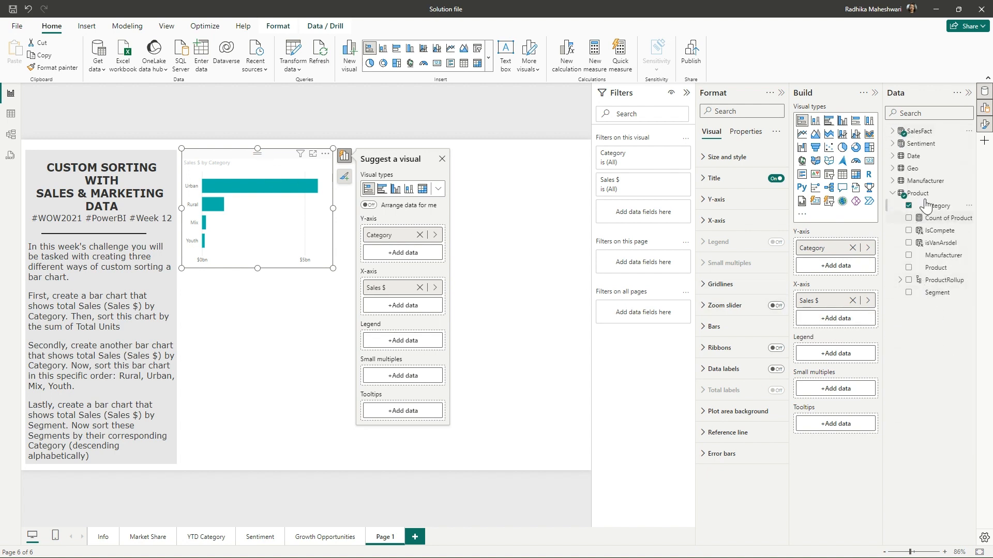
left_click_drag(936, 212, 832, 351)
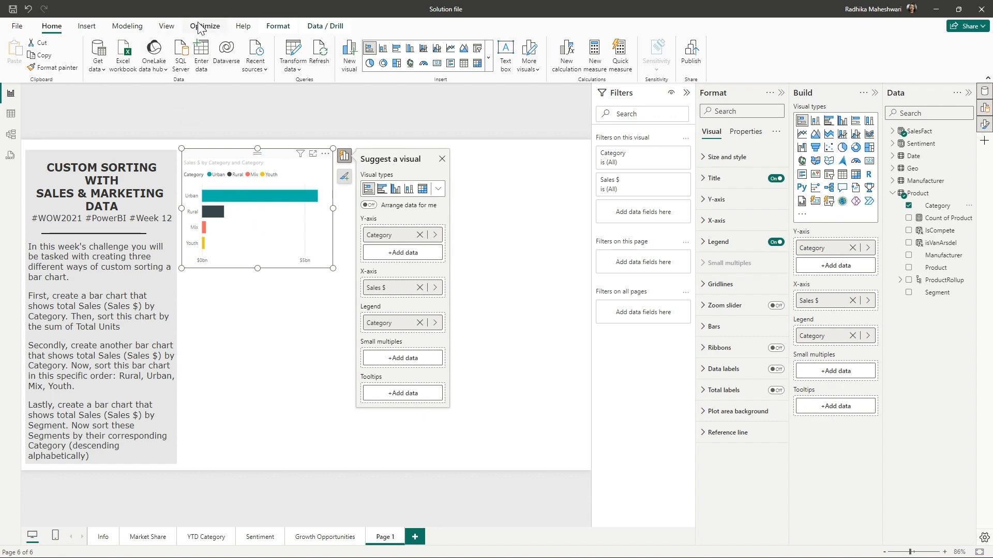
Step: Apply the Accessible Default theme to the report
left_click(166, 27)
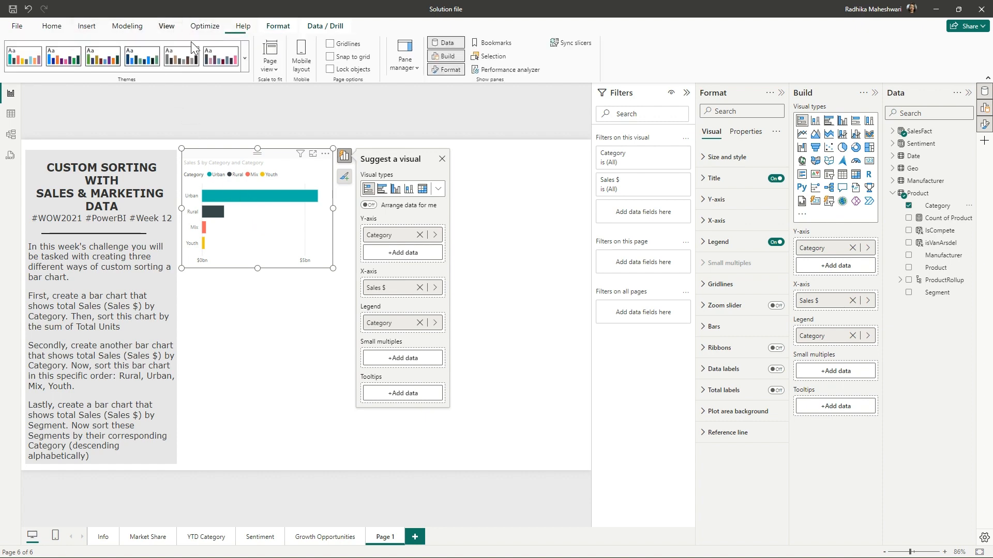
left_click(244, 66)
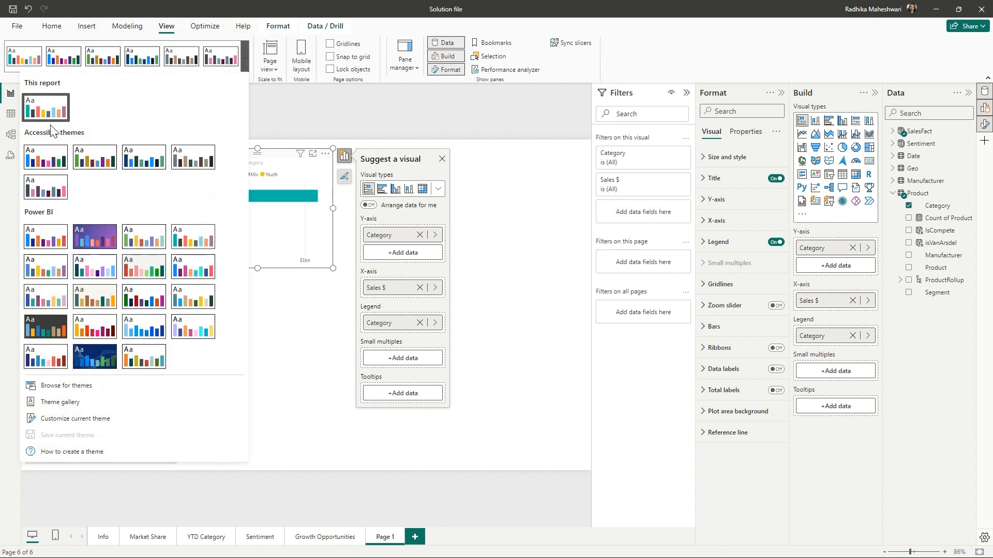
left_click(47, 150)
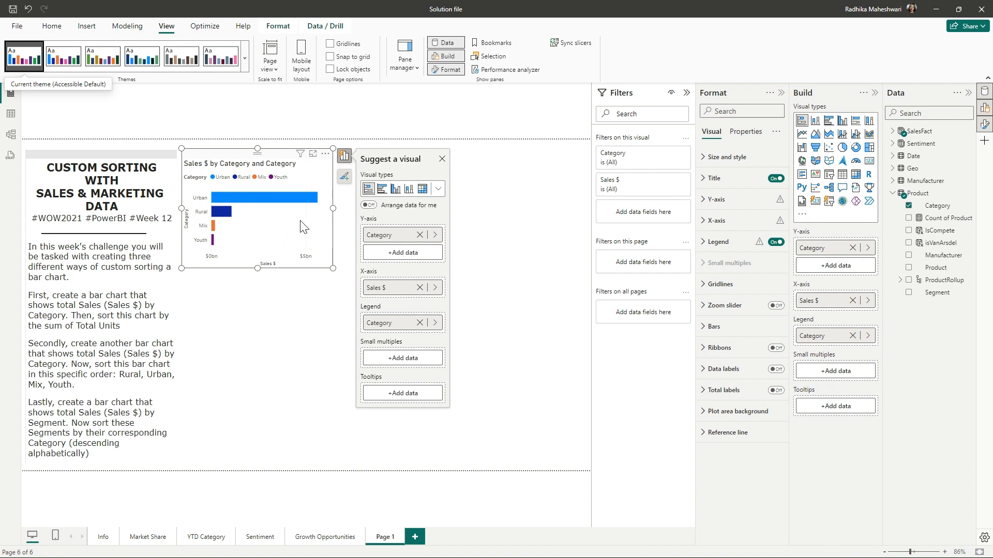
Step: Set the bar color of the Urban series in the Sales $ by Category chart to orange
left_click(713, 327)
scroll(745, 383, "down", 2)
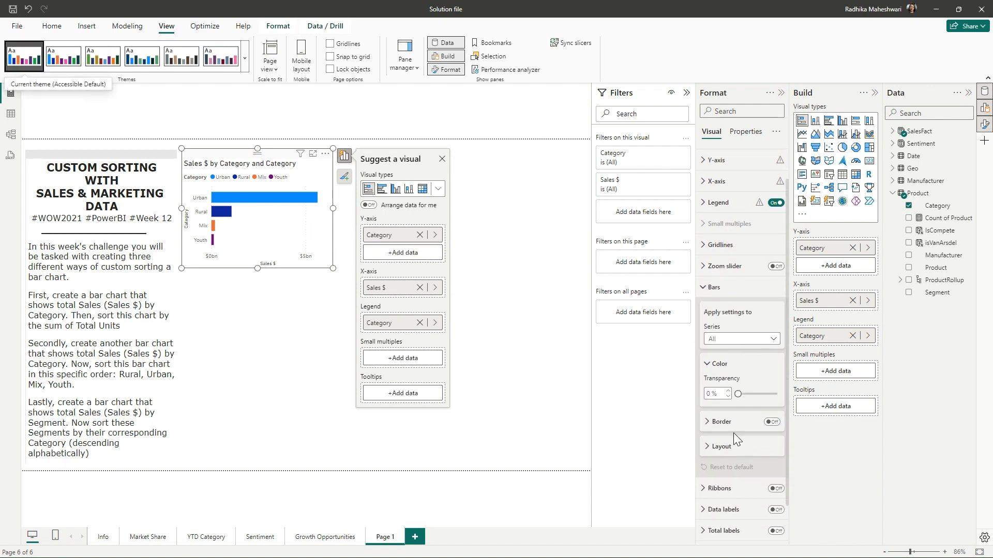
left_click(737, 339)
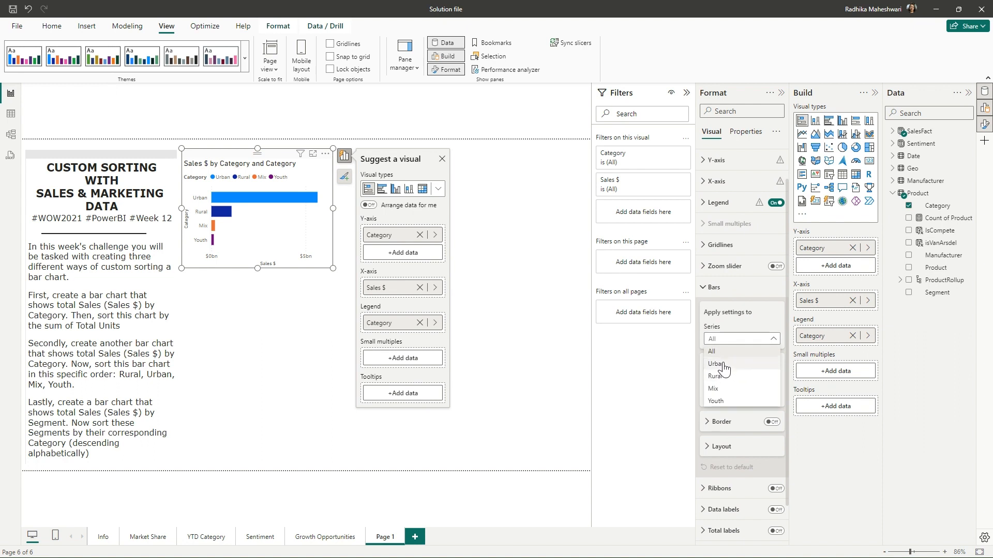
left_click(723, 364)
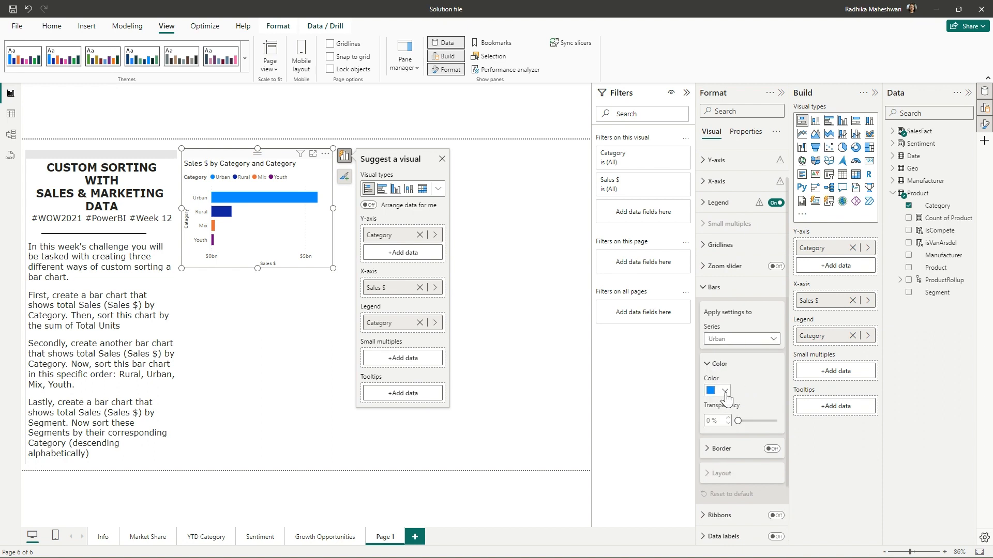
left_click(723, 391)
left_click(794, 355)
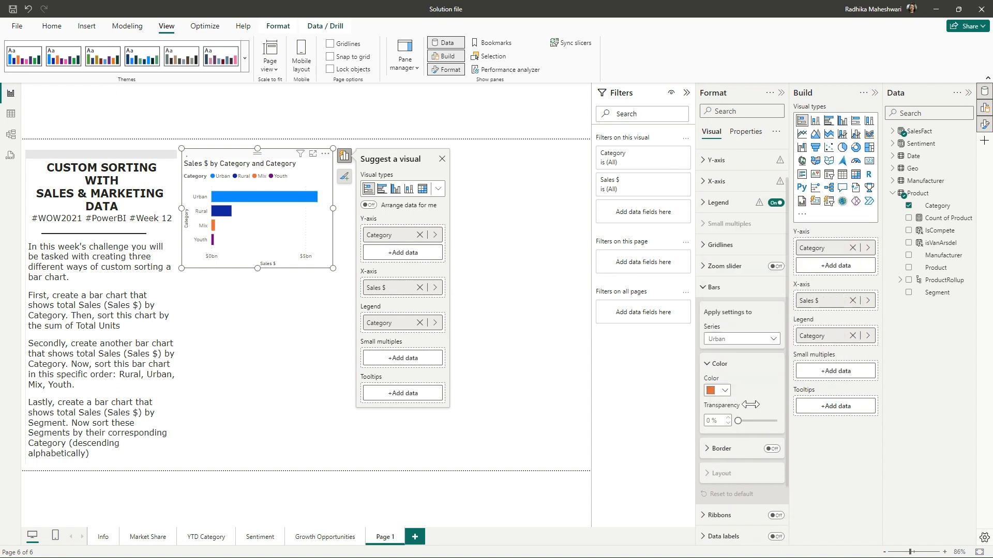
Step: Set the bar color of the Mix series in the Sales $ by Category chart to purple
left_click(733, 341)
left_click(727, 379)
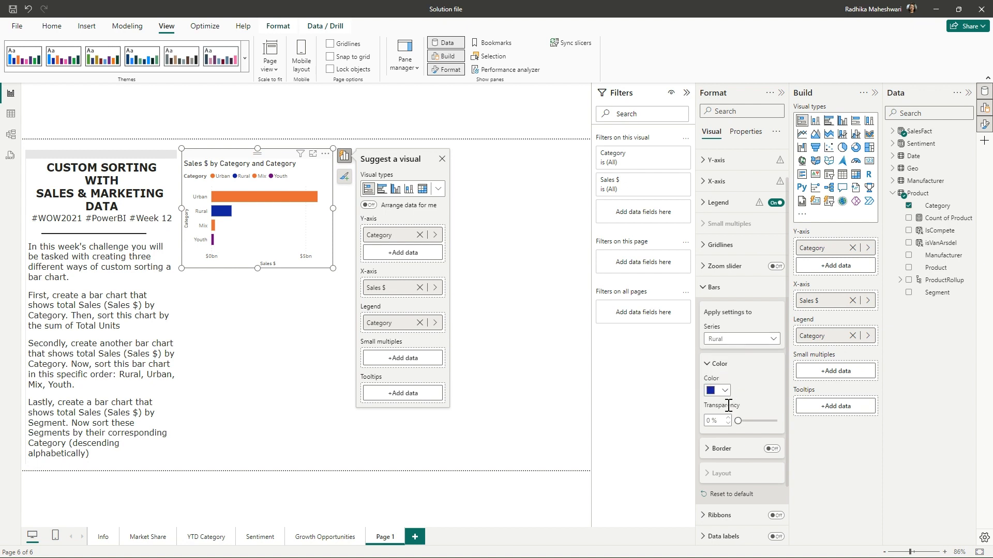
left_click(737, 341)
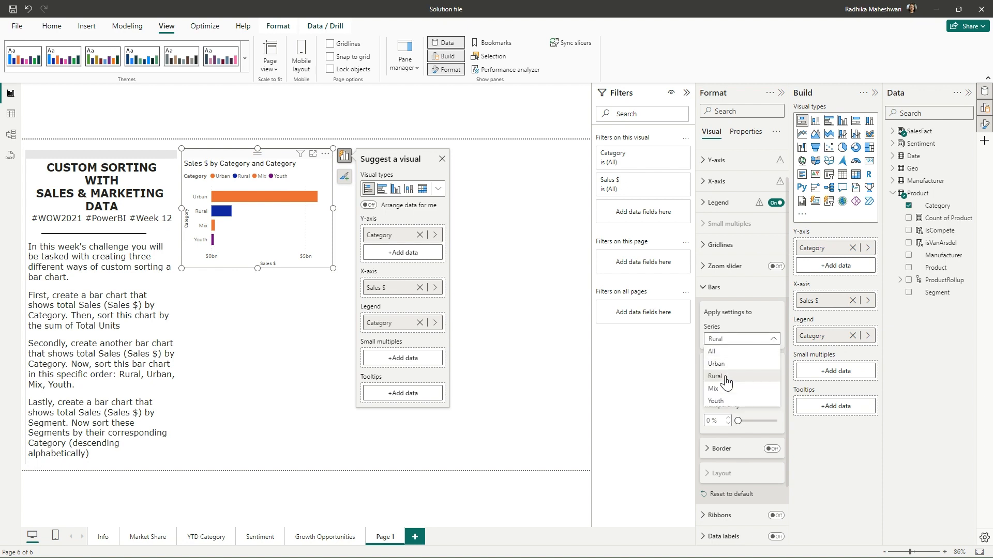
left_click(727, 392)
left_click(727, 397)
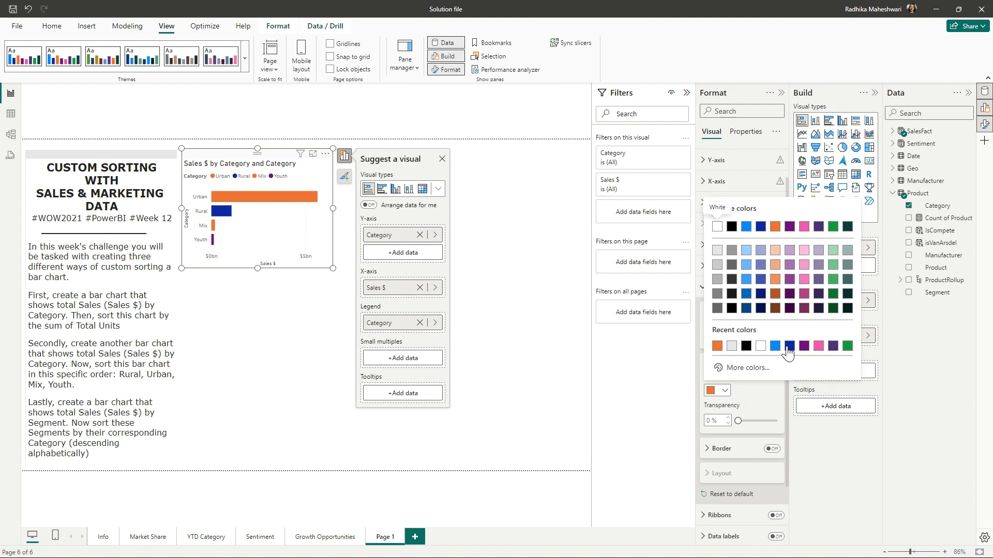
left_click(804, 346)
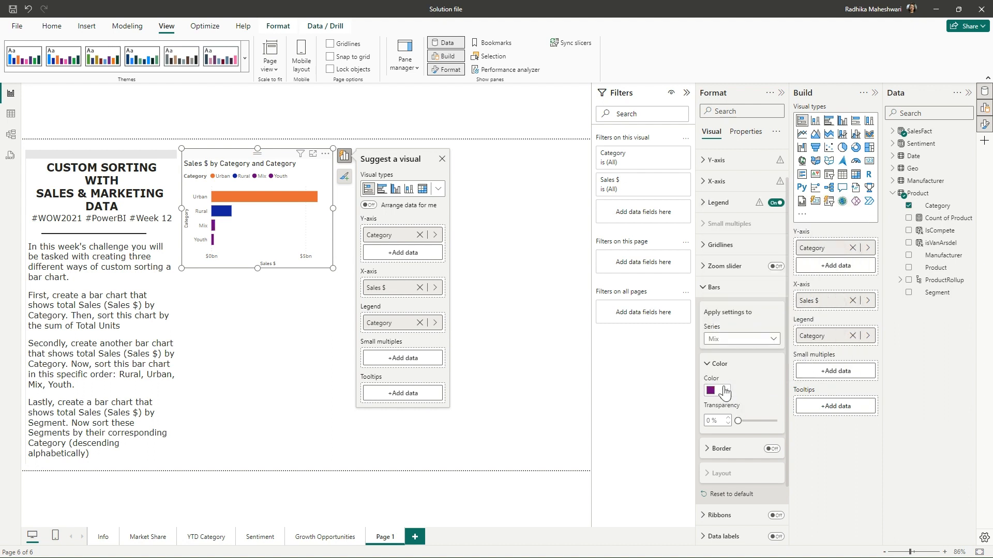
Step: Set the bar color of the Youth series to bright blue
left_click(742, 340)
left_click(724, 408)
left_click(723, 391)
left_click(794, 350)
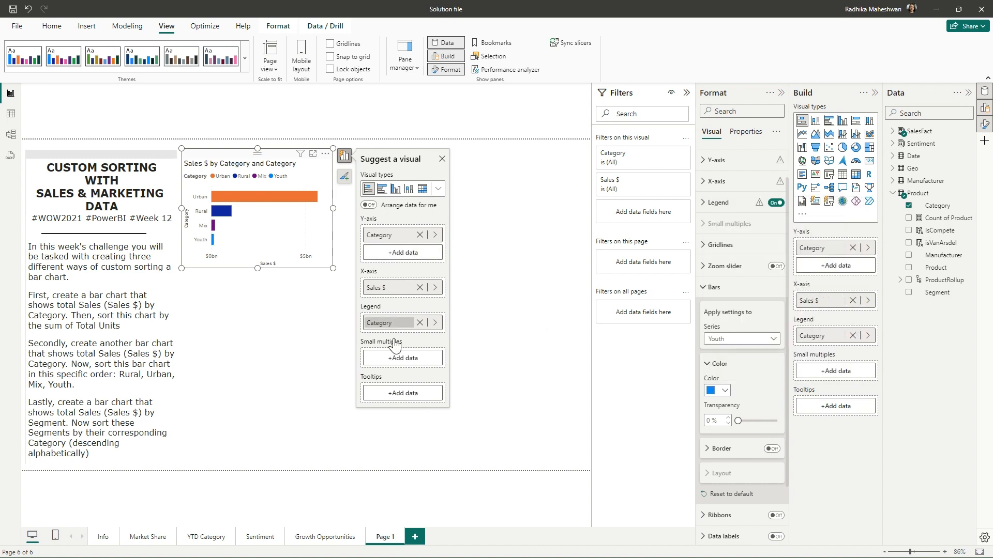
left_click(460, 274)
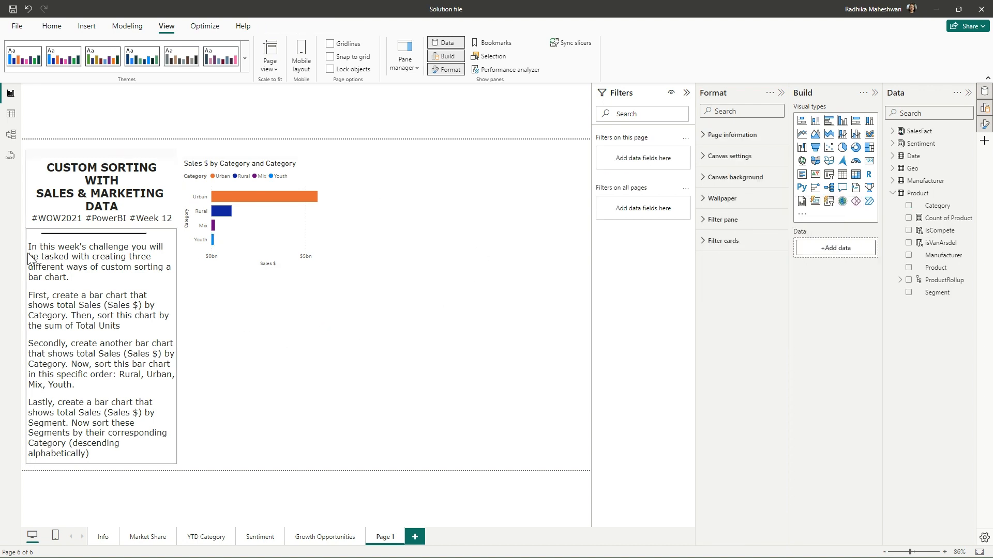
Step: Turn off the background of both the title text box and the instructions text box over the grey rectangle
left_click(163, 172)
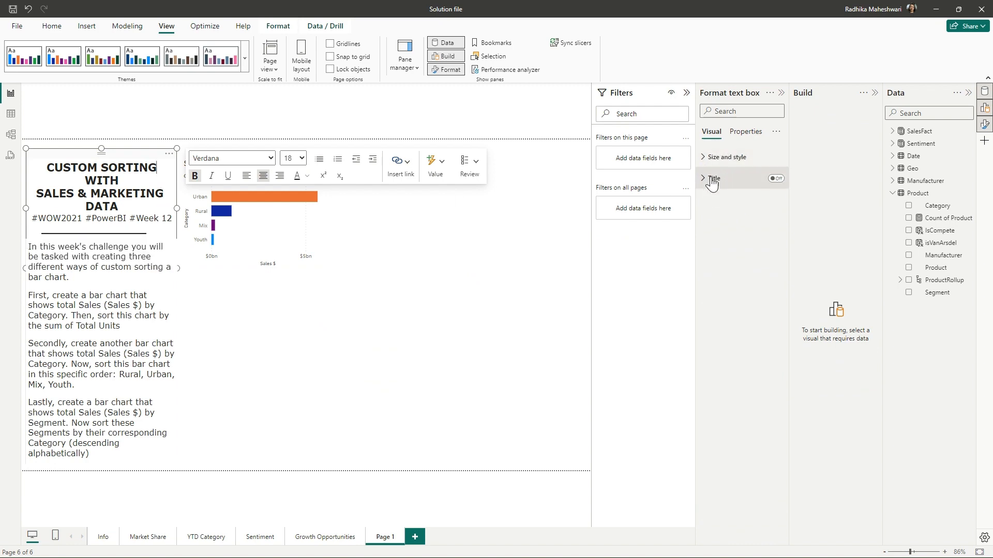
left_click(984, 126)
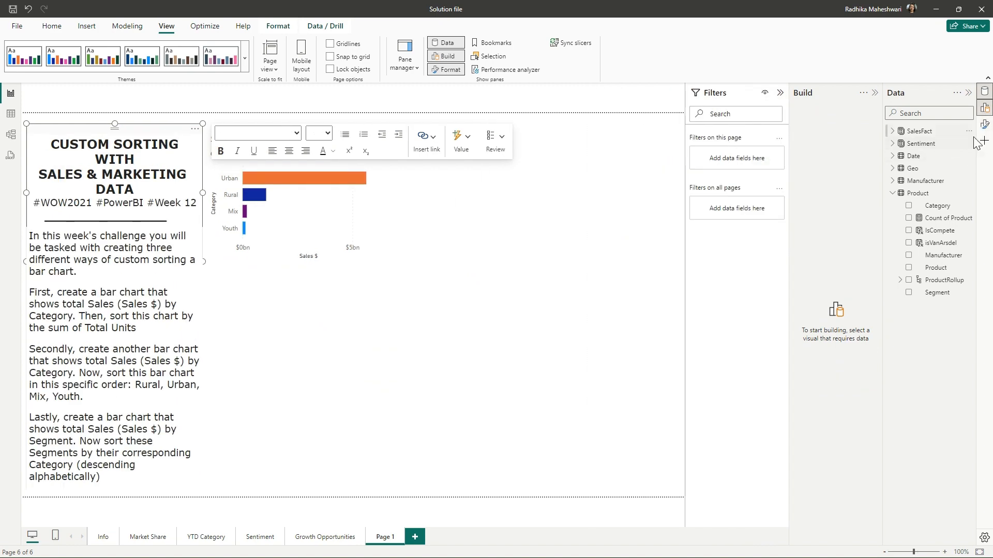
left_click(984, 125)
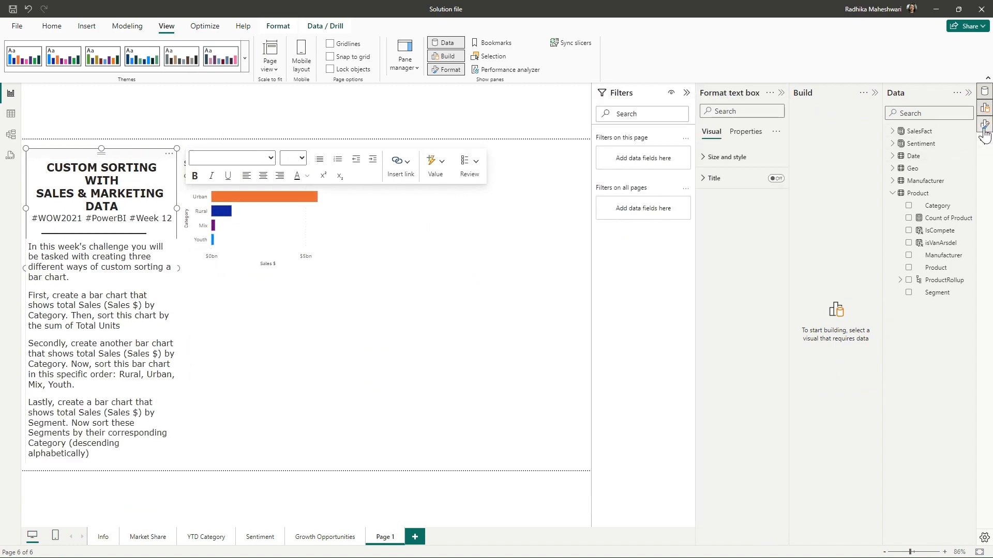
left_click(713, 160)
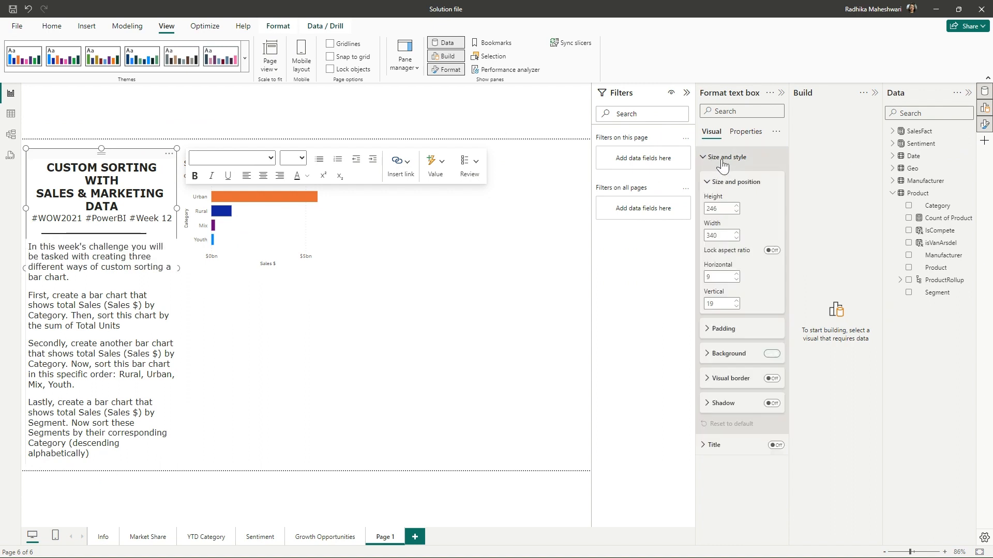
left_click(772, 354)
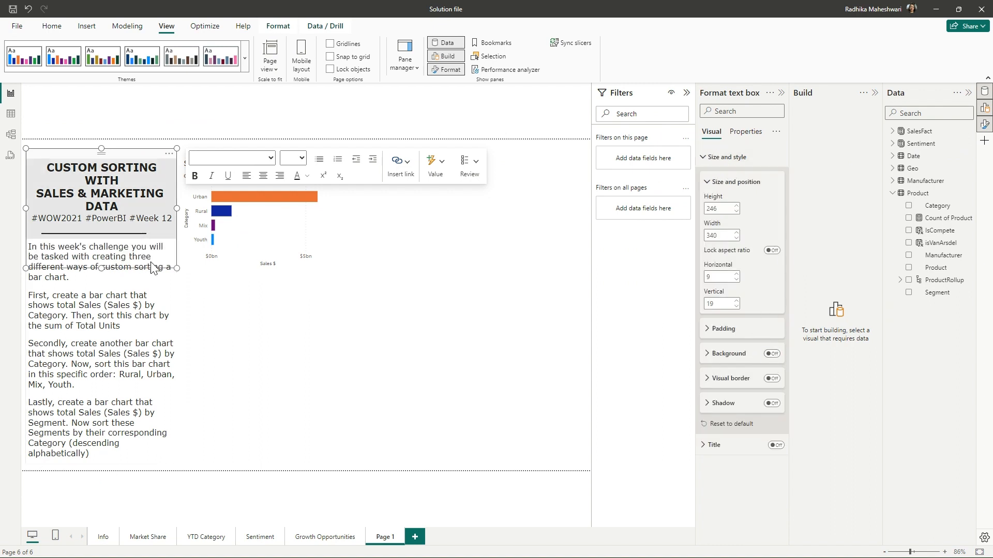
left_click(154, 299)
left_click(772, 354)
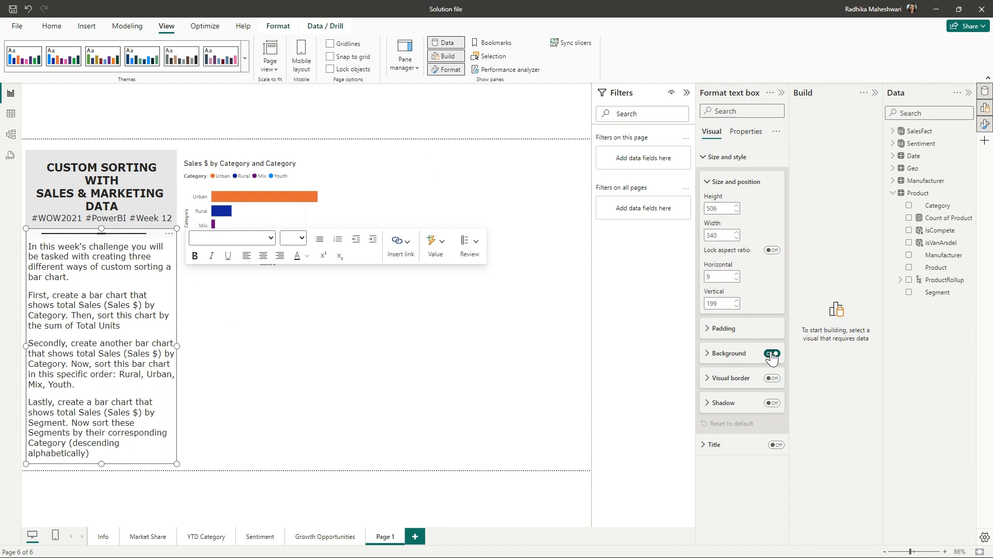
left_click(260, 332)
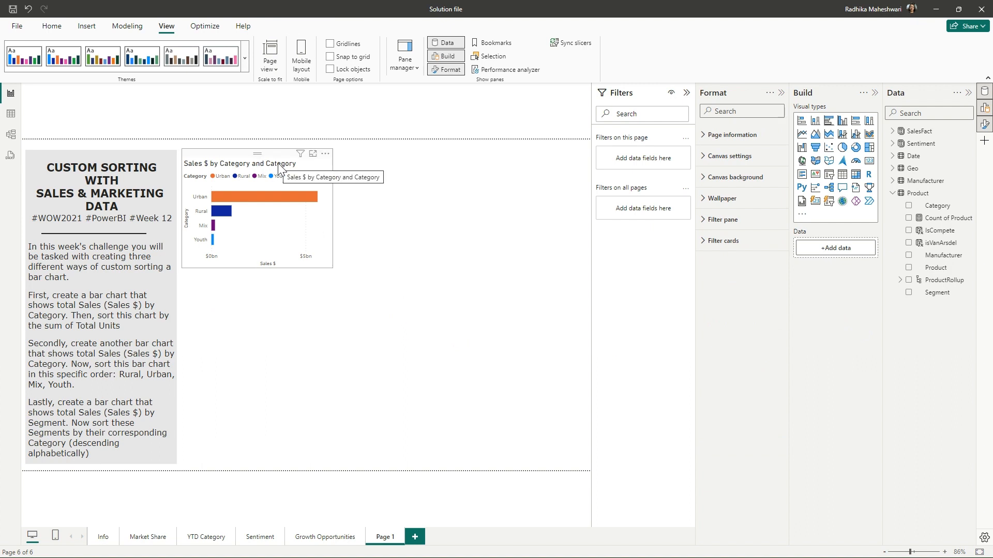
Step: Enlarge the bar chart to about 464 wide by 312 high and add the SalesFact Total Units measure to its tooltips
left_click(330, 265)
left_click_drag(332, 268, 388, 298)
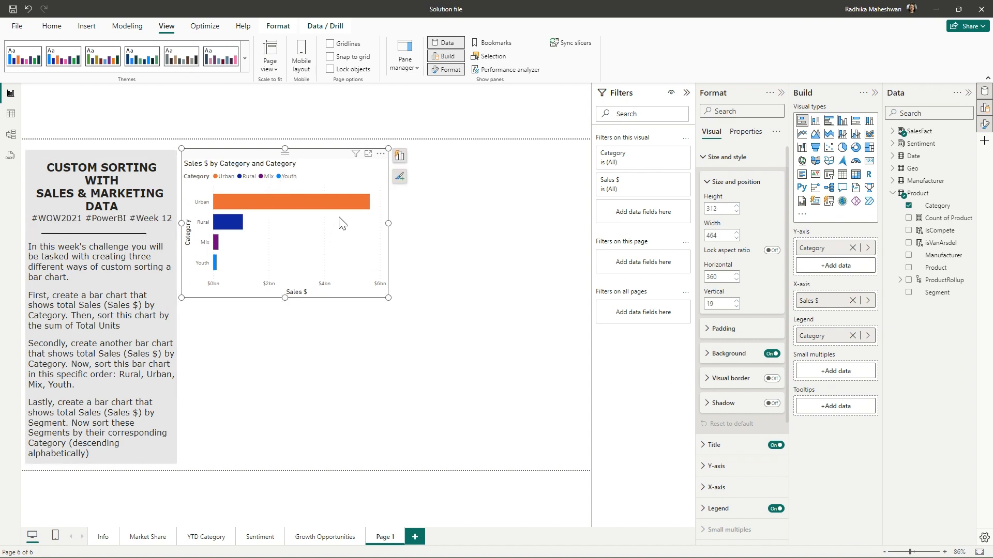
left_click(901, 132)
left_click(892, 130)
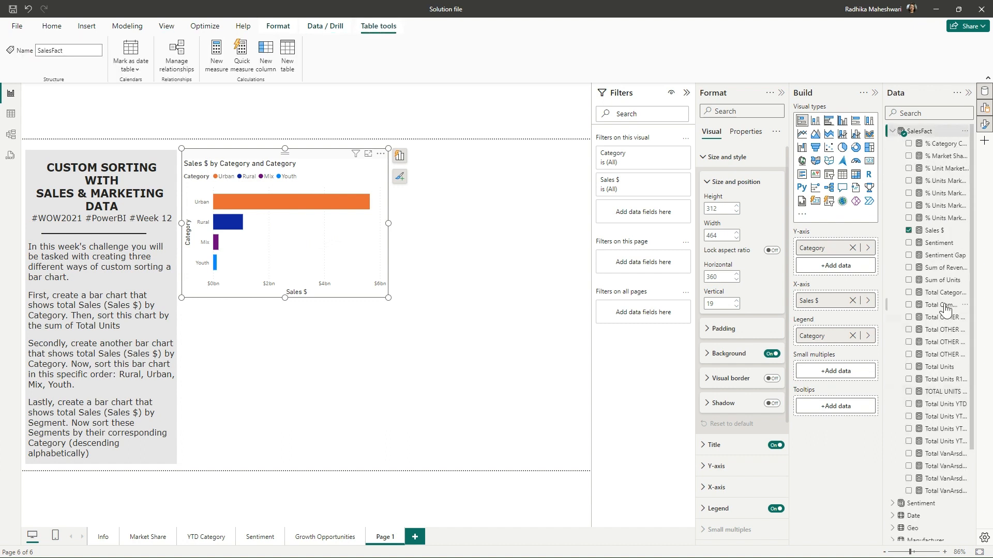
left_click_drag(879, 305, 856, 306)
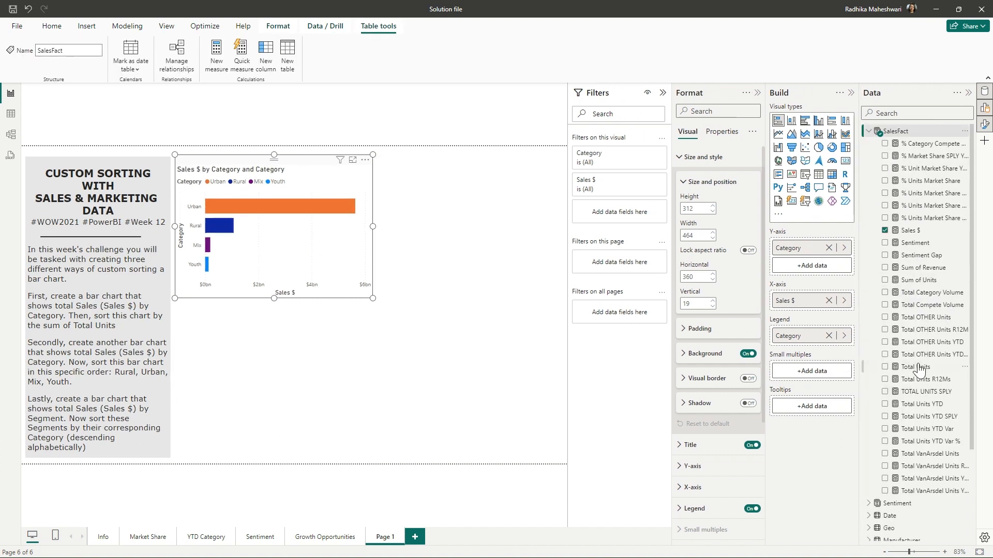
scroll(921, 373, "down", 3)
left_click_drag(917, 285, 814, 406)
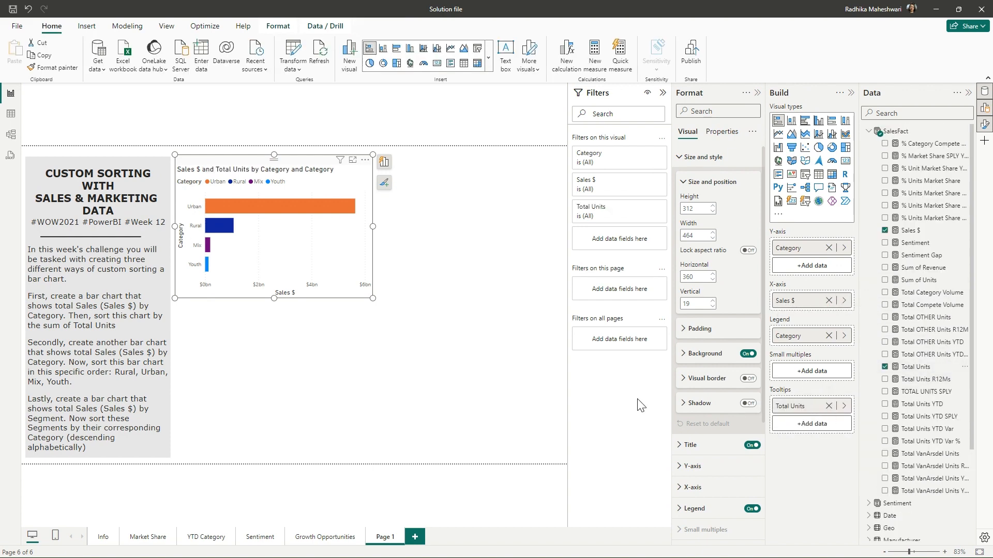
Step: Sort the chart's axis by Total Units in descending order
left_click(365, 159)
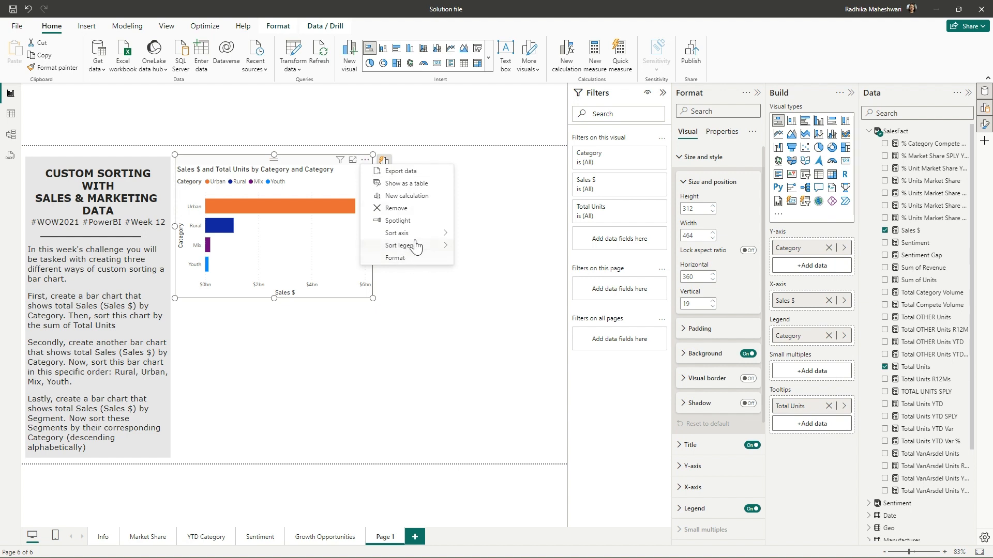
mouse_move(421, 237)
left_click(516, 260)
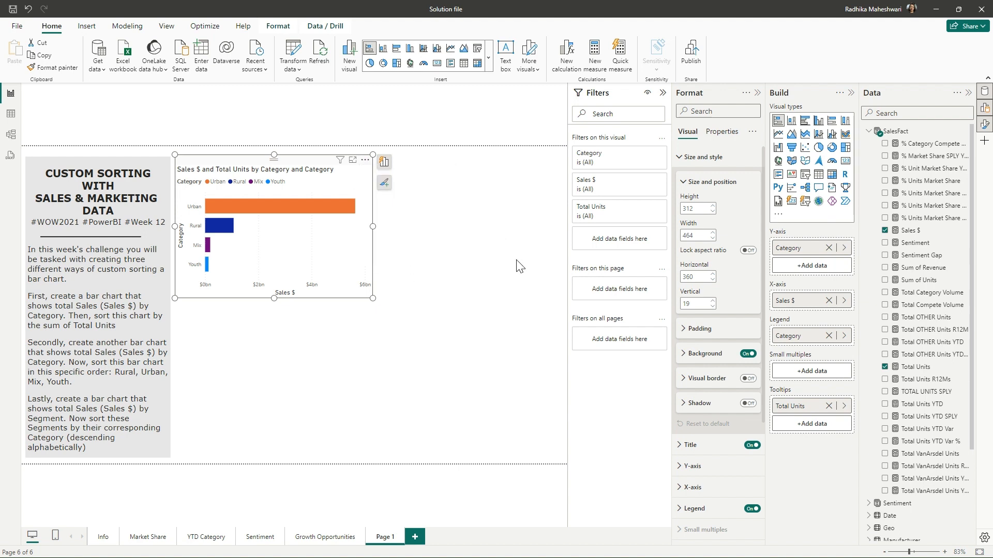
left_click(365, 160)
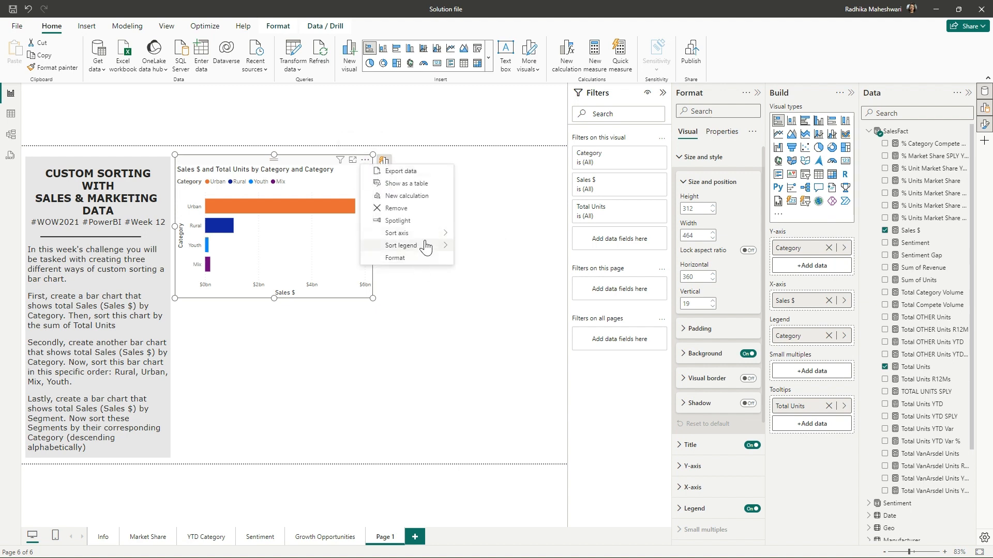
mouse_move(434, 234)
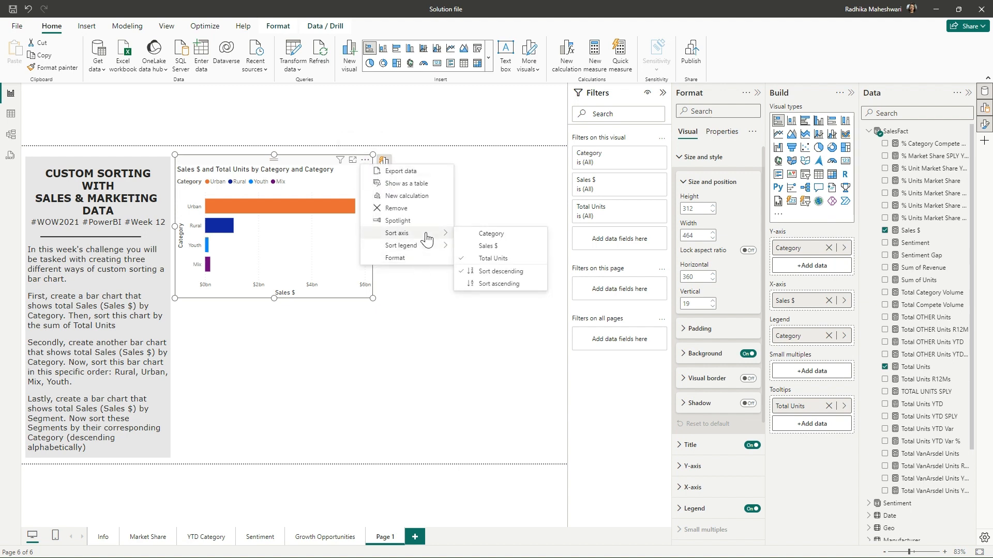
left_click(513, 272)
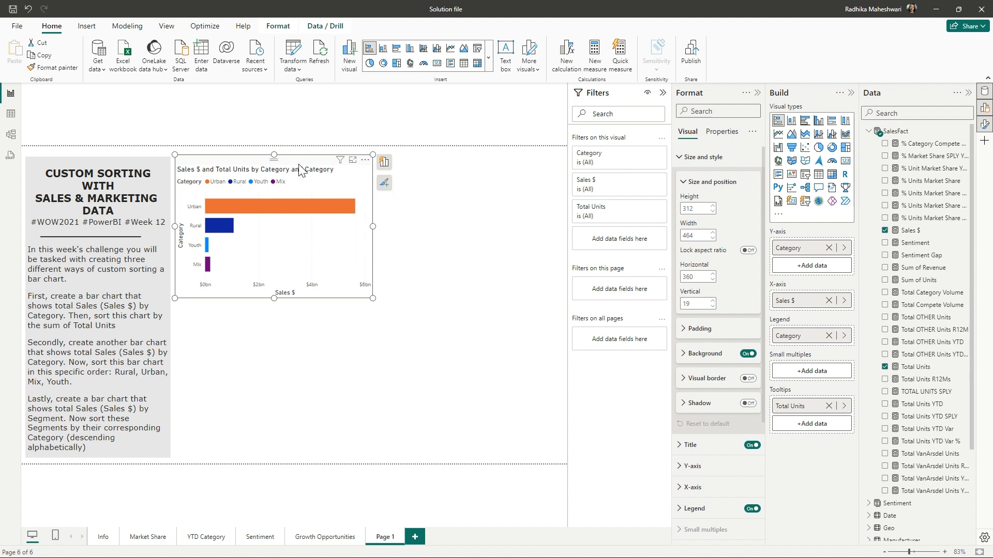
Step: Duplicate the sorted bar chart and place the copy directly below the original
key("ctrl+c")
key("ctrl+v")
left_click_drag(300, 170, 293, 315)
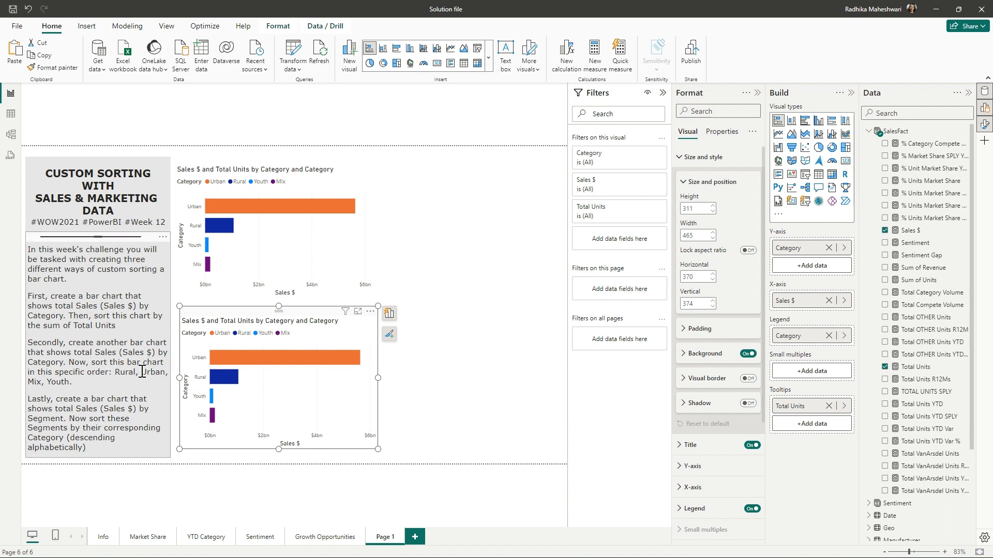
left_click(453, 217)
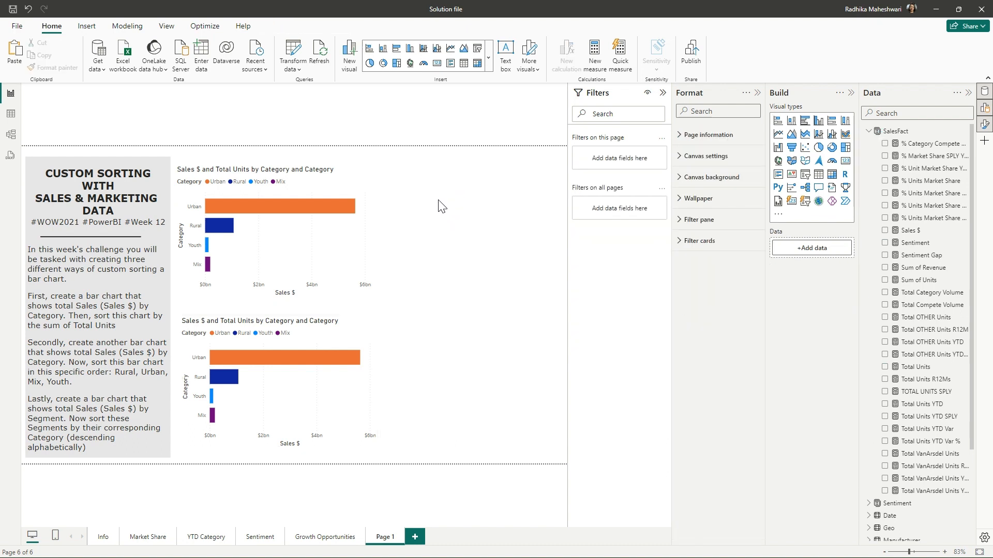
Step: Start a manually entered table named Ranking Categories with two columns, Categories and Rank
left_click(200, 51)
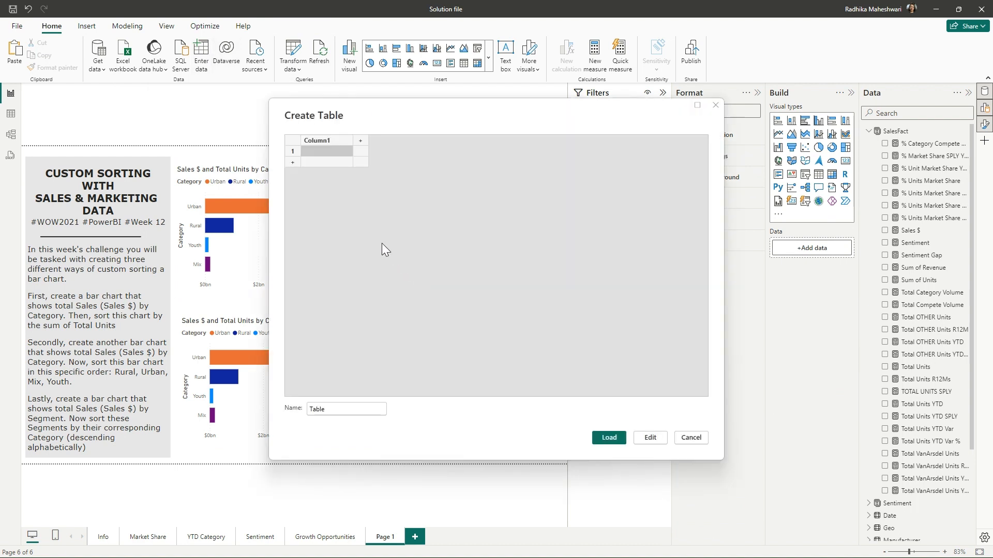
left_click(335, 408)
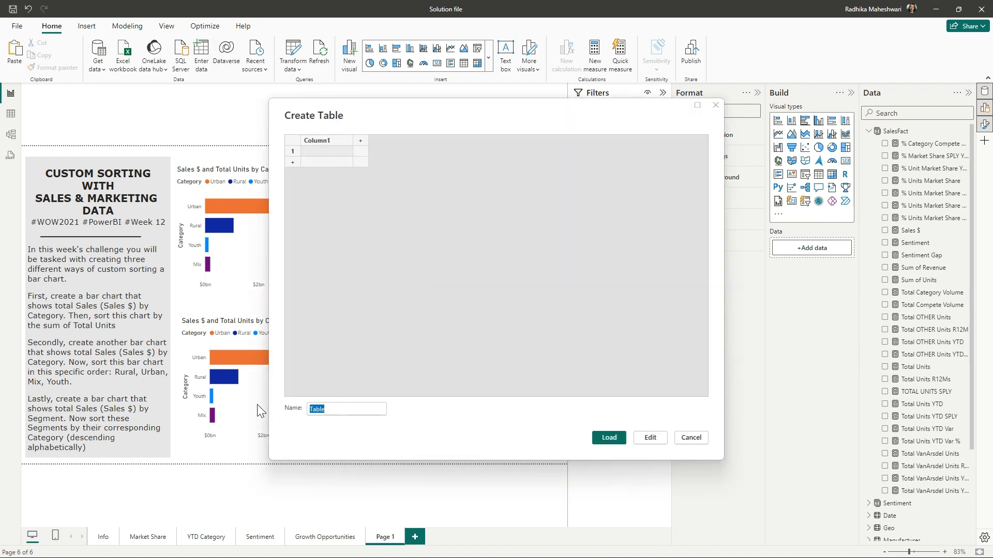
type("Ranking Categories")
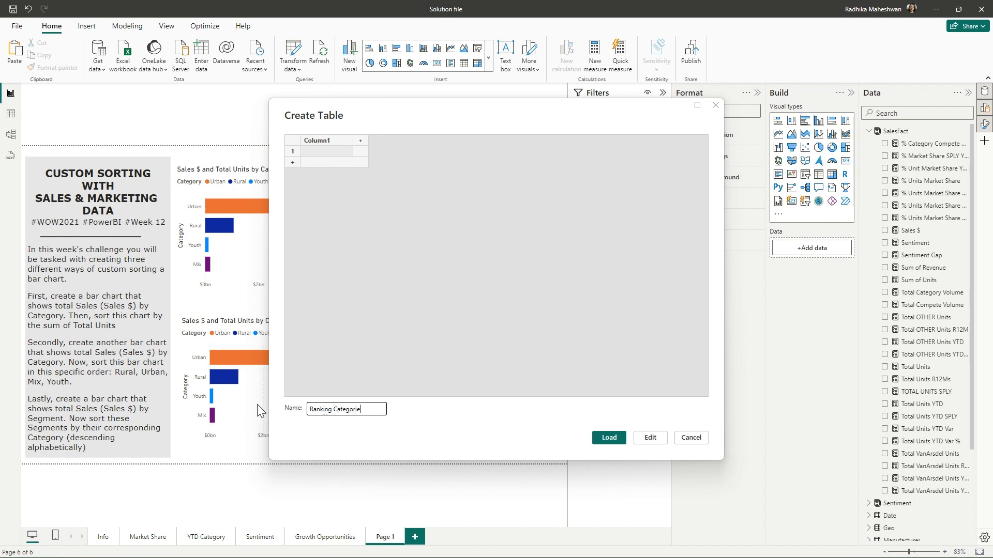
double_click(327, 143)
type("Categories")
left_click(361, 142)
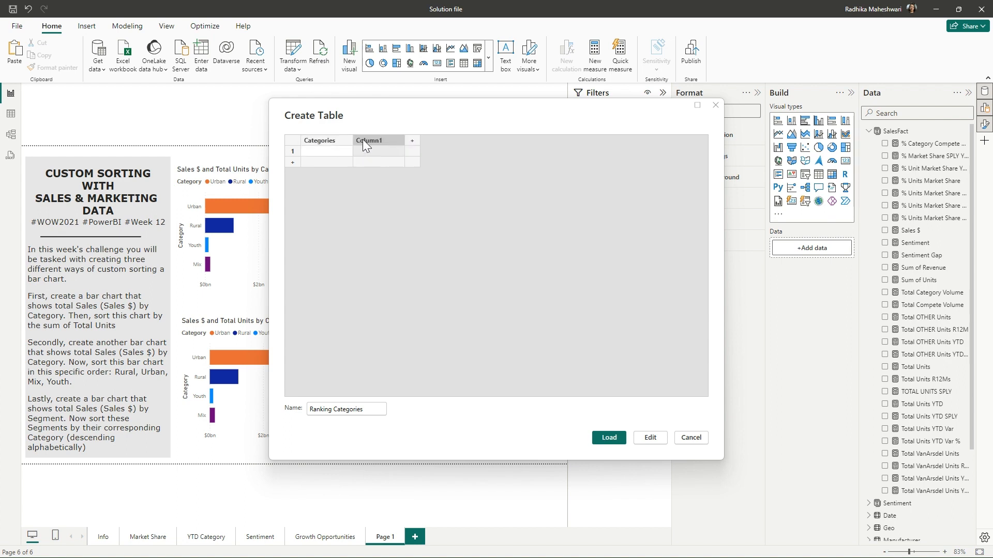
type("Rank")
Step: Fill the Categories column with Rural, Urban, Mix and Youth in that order
left_click(335, 151)
left_click(341, 160)
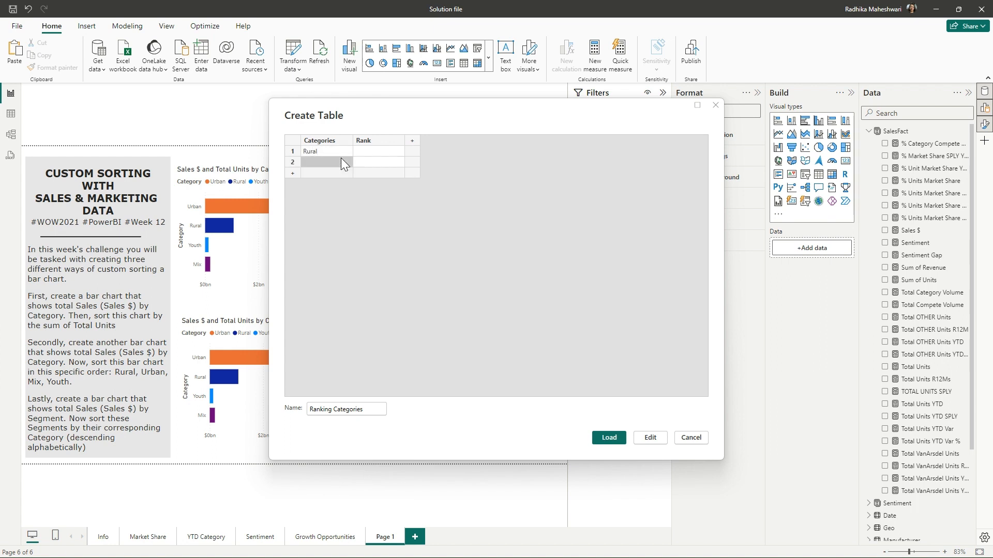
type("Urban")
key("Return")
type("Mix")
key("Return")
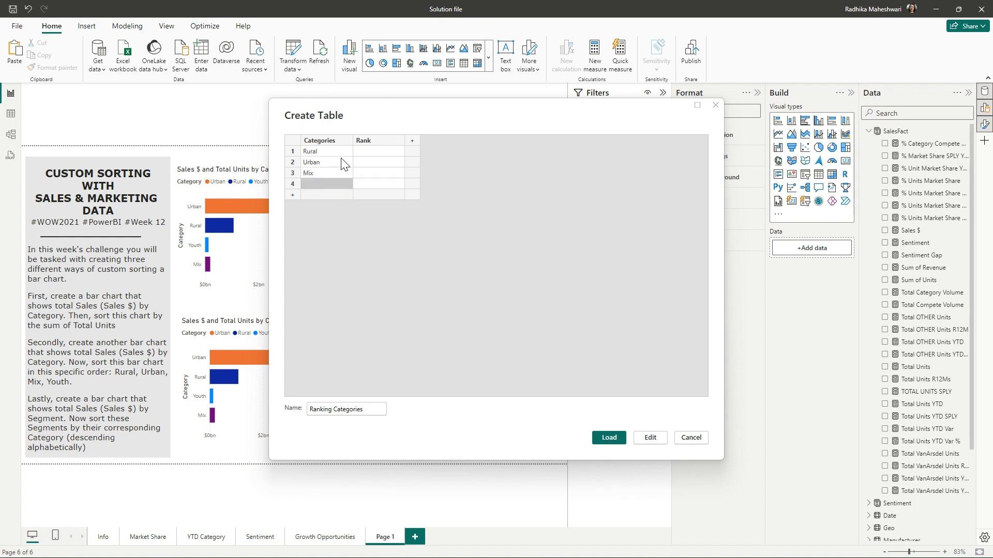
type("Youth")
Step: Fill the Rank column with 1 to 4 from Rural down to Youth and load the table into the model
left_click(383, 154)
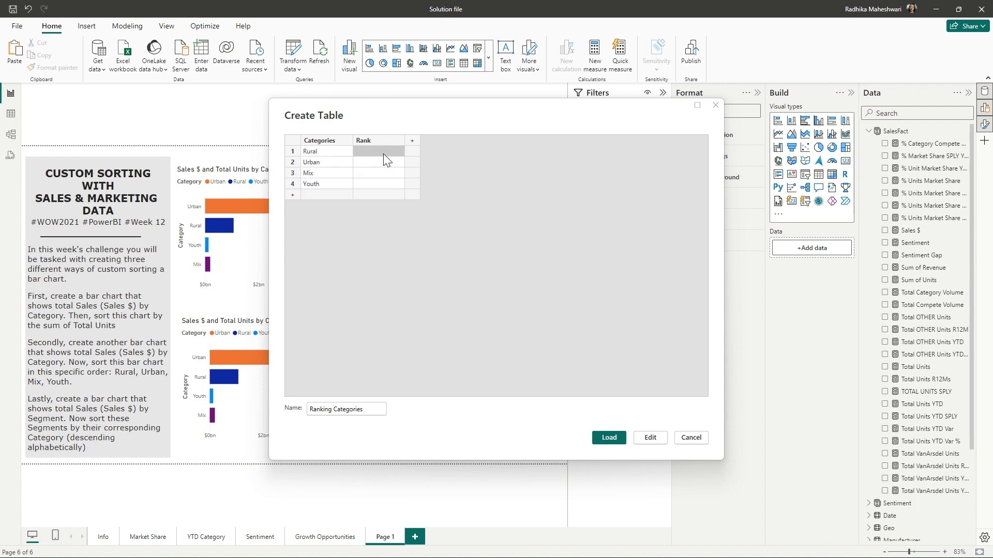
type("1")
key("Return")
type("2")
key("Return")
type("4")
left_click(609, 439)
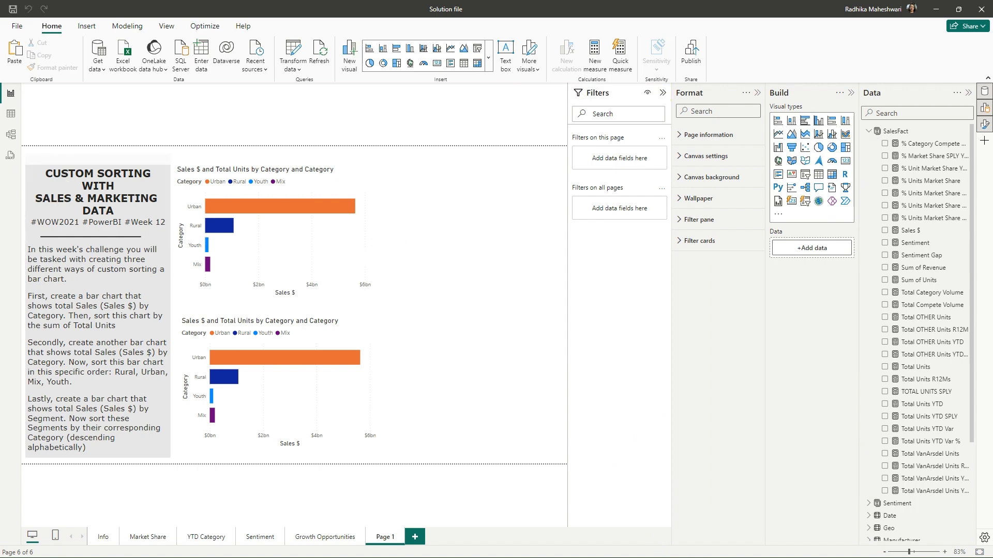
Step: Create a model relationship between Category in Product and Categories in Ranking Categories, and return to the report page
left_click(10, 135)
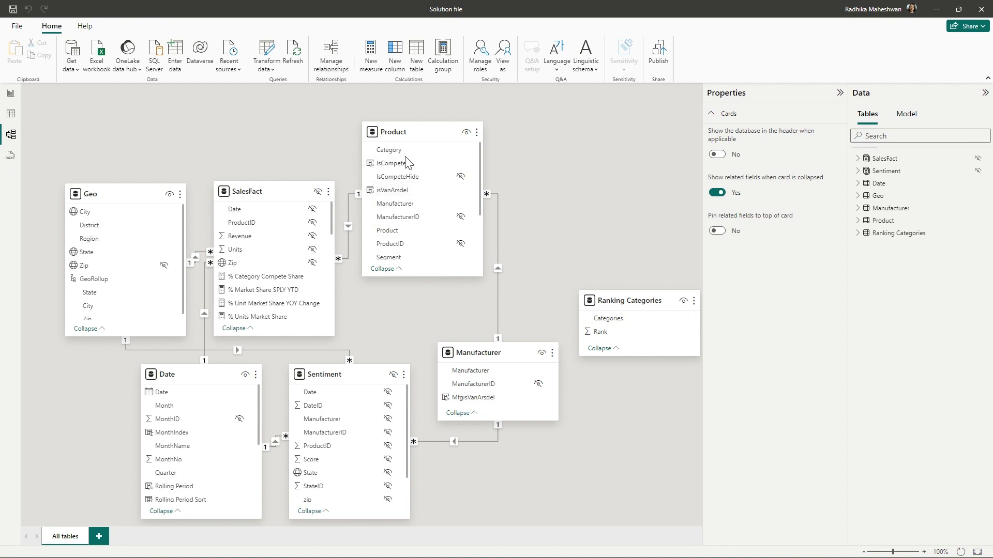
left_click_drag(398, 151, 623, 319)
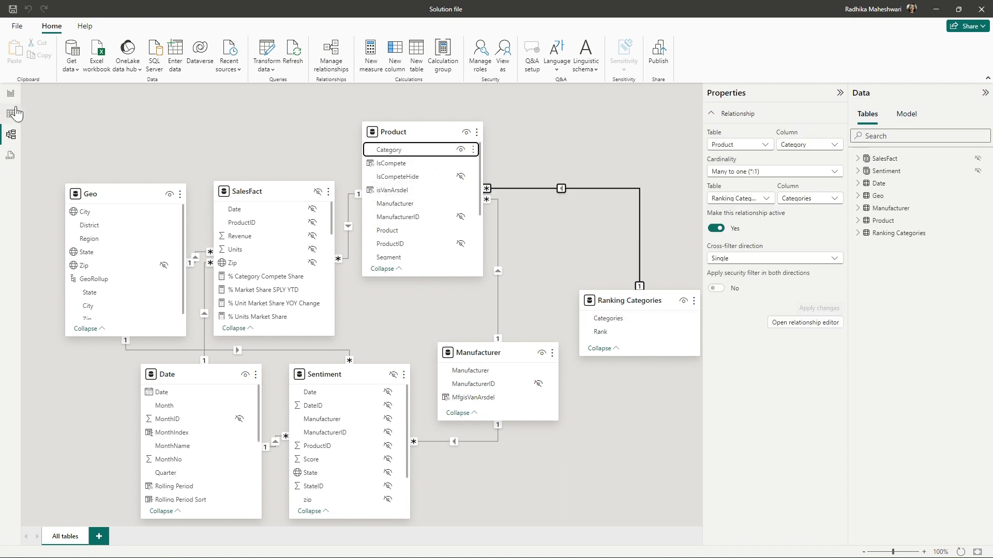
left_click(11, 93)
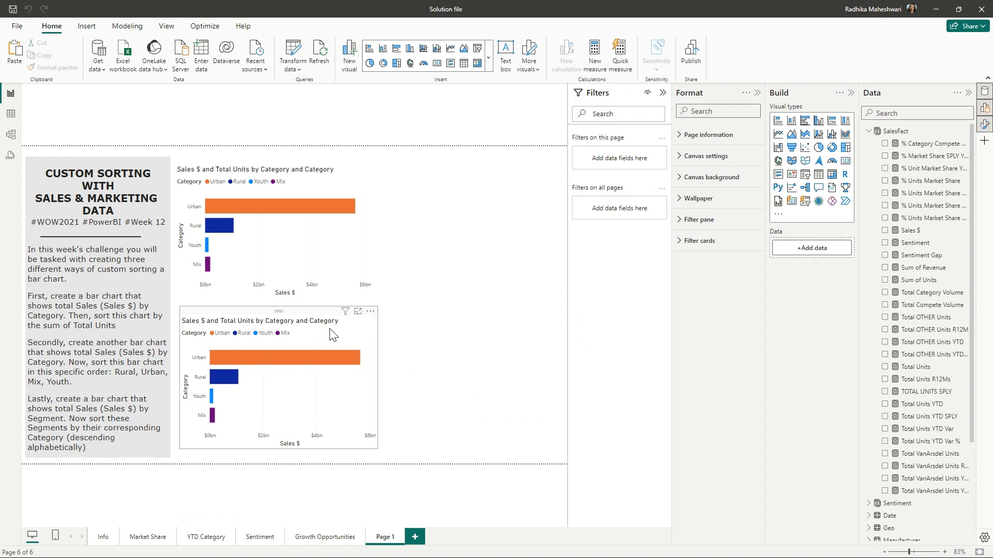
Step: Start a new measure named Selected Value Rank in the Ranking Categories table, with an IF function opening its formula
left_click(332, 335)
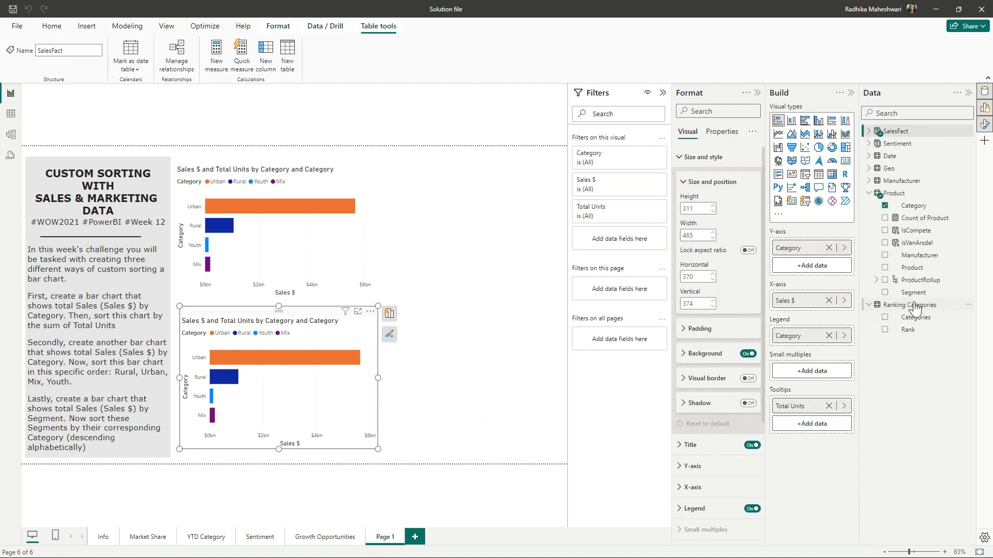
right_click(915, 309)
left_click(860, 323)
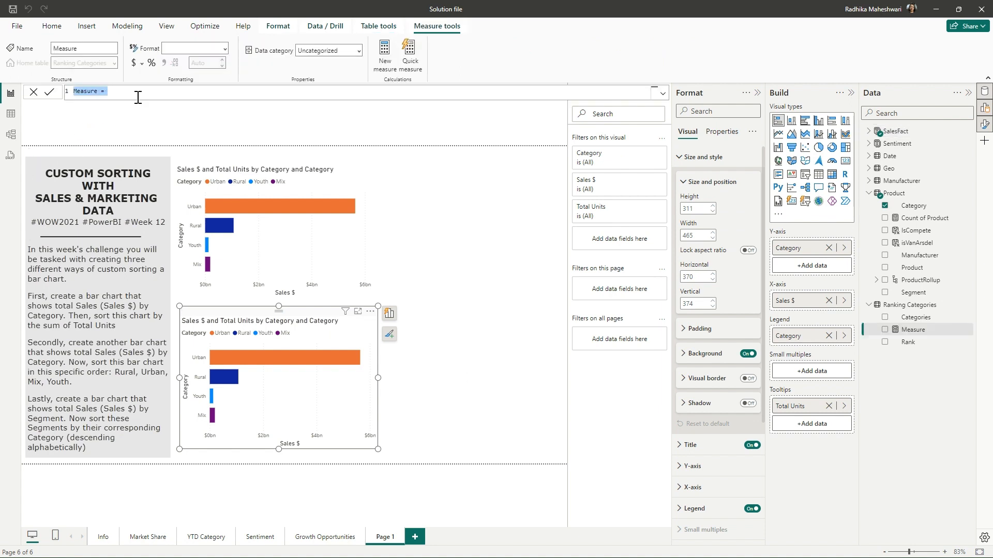
key("BackSpace")
type("Selected Value Rank = IF(")
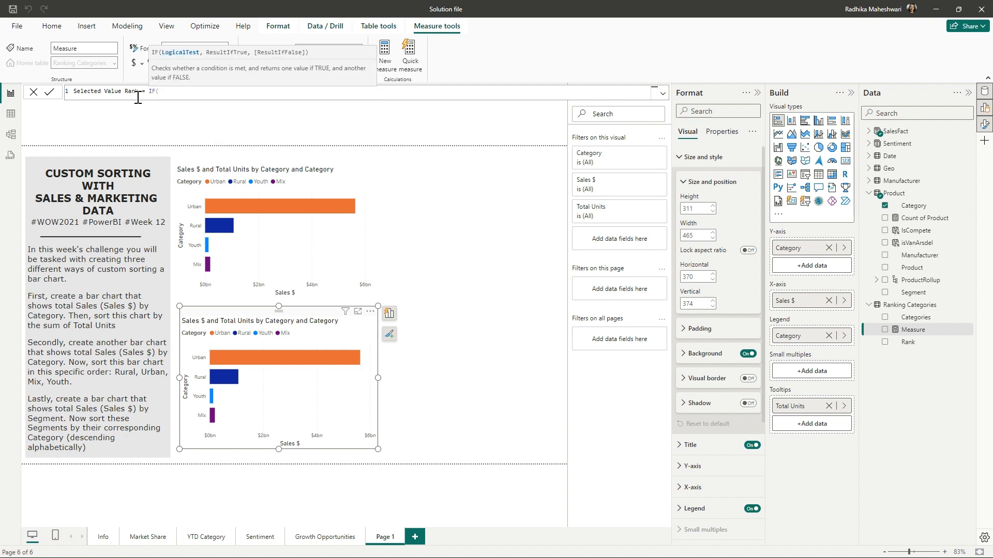
Step: Enter HASONEVALUE('Product'[Category]) as the logical test of the IF function
type(" haso")
key("Down")
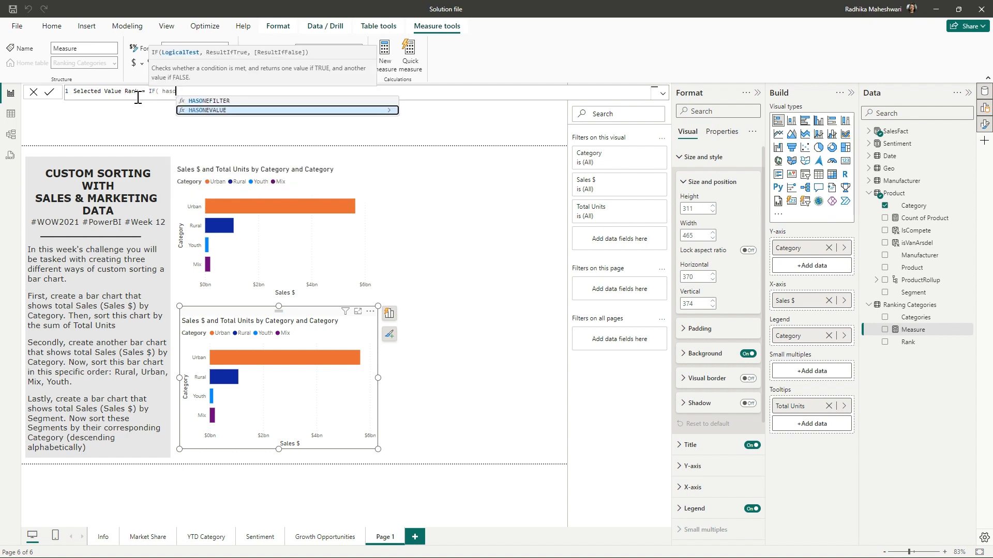
key("Tab")
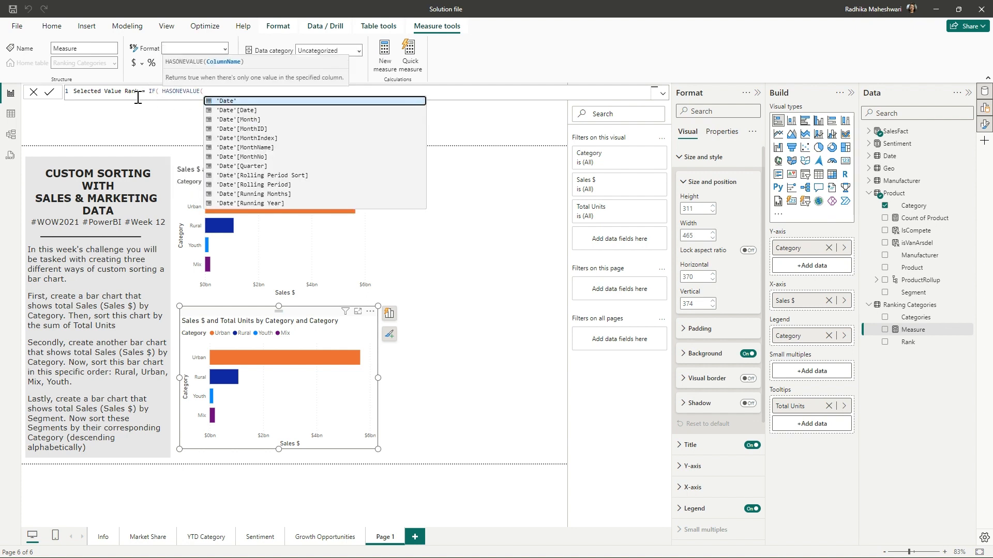
type("product")
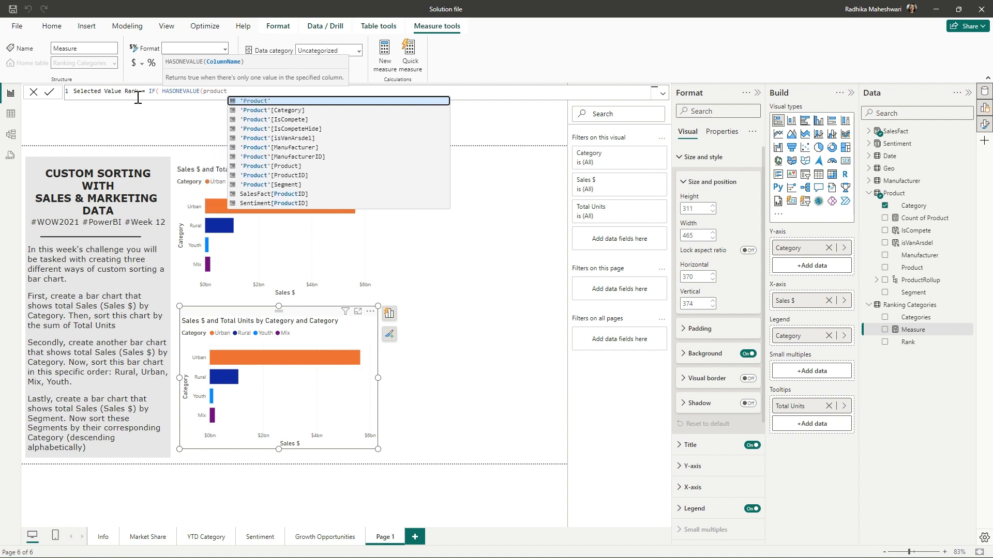
key("Down")
key("Tab")
type(")")
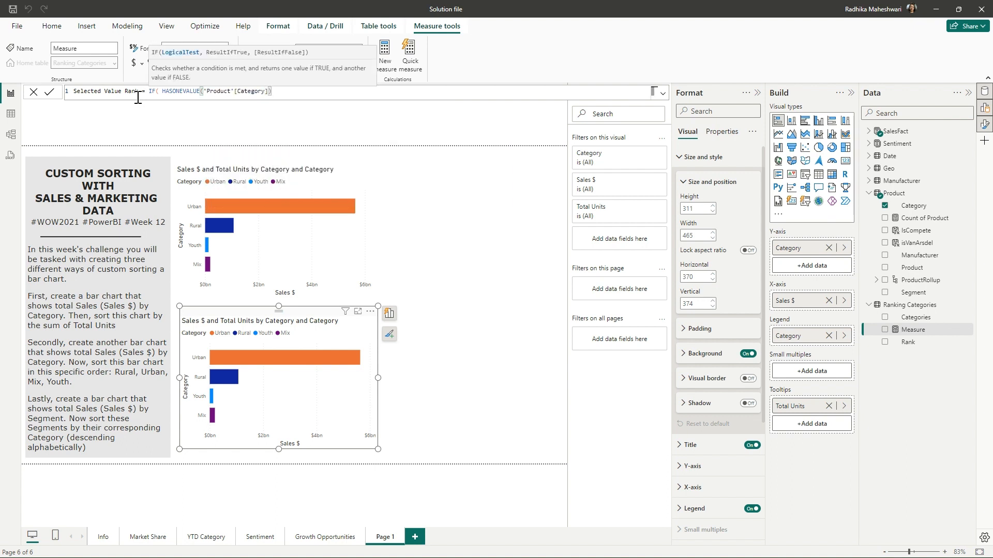
Step: Add LOOKUPVALUE as the true result, returning 'Ranking Categories'[Rank] and searching in 'Ranking Categories'[Categories]
type(", LOOKUPVALUE(")
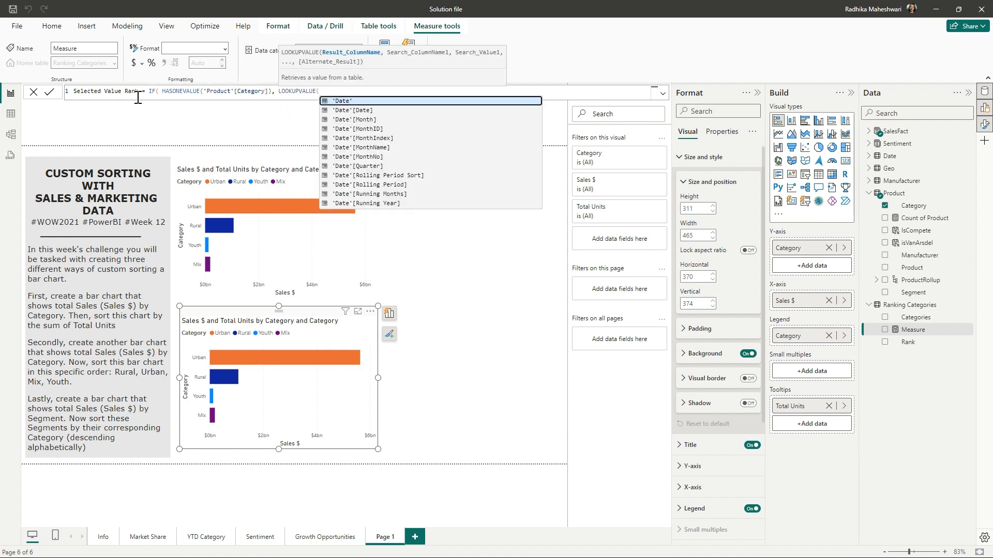
type("'Ranking Categories'[Rank]")
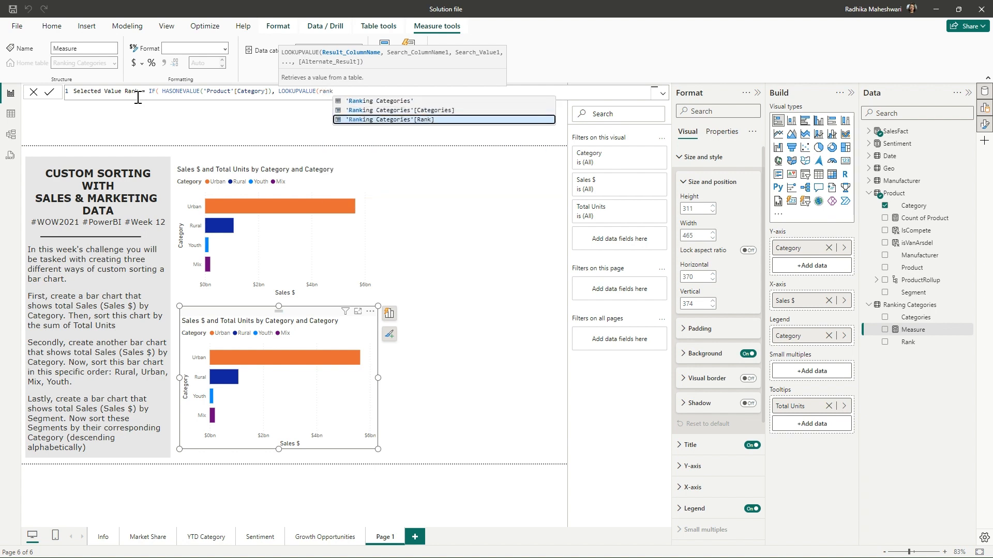
type(",")
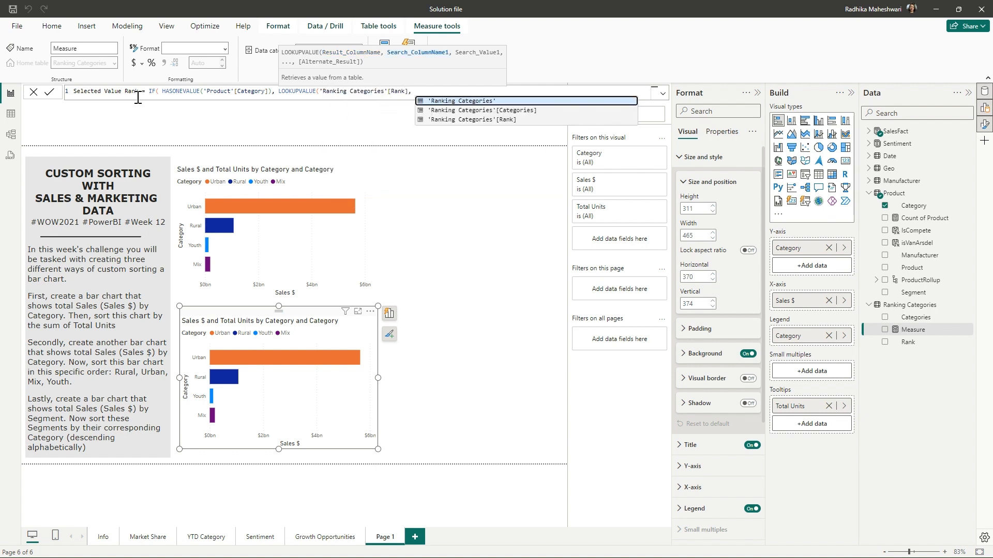
key("Down")
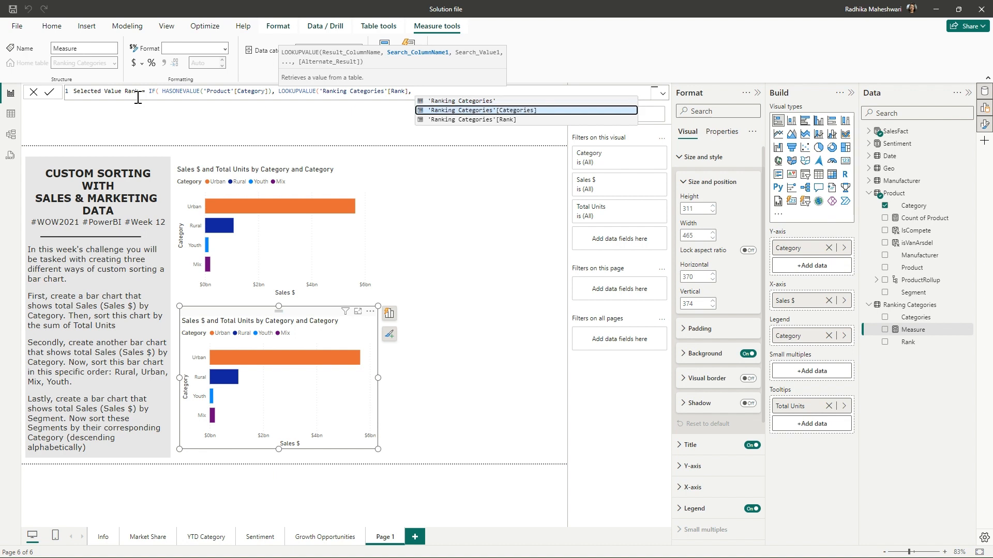
key("Tab")
type(", ")
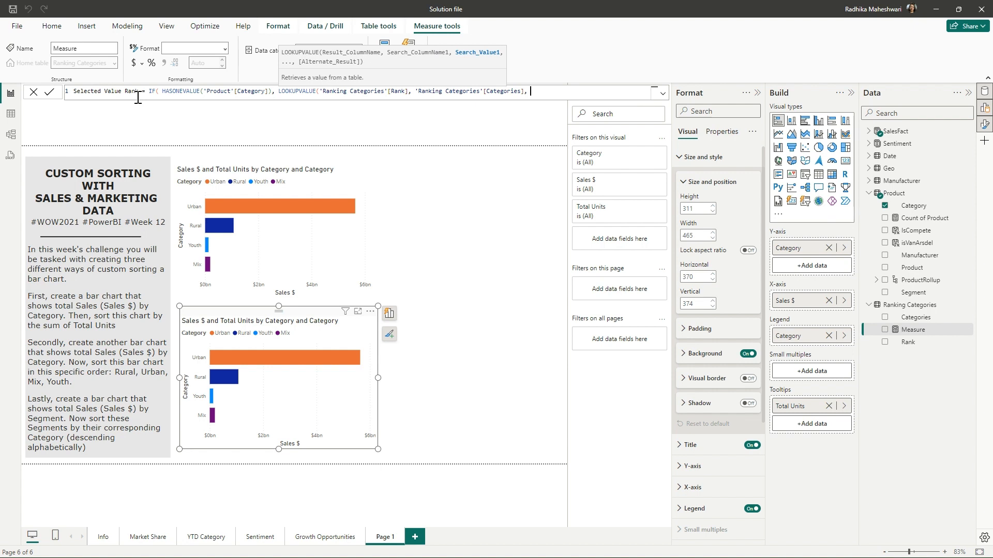
type("categ")
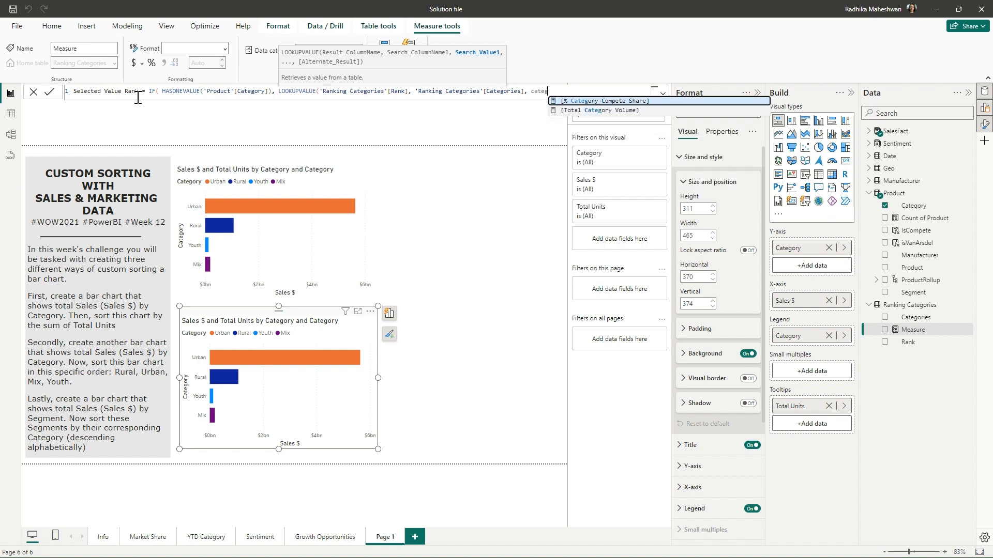
key("BackSpace")
key("BackSpace")
key("BackSpace")
key("BackSpace")
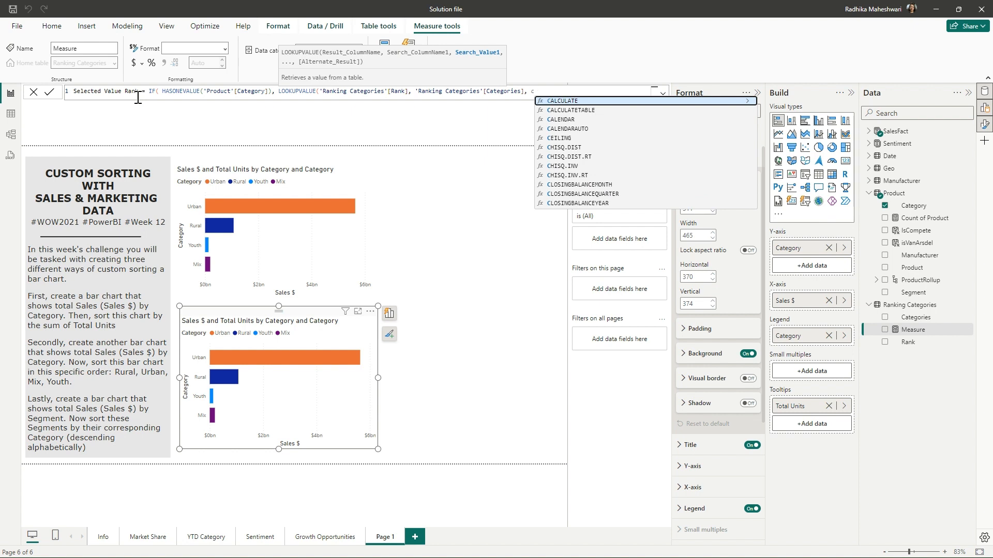
key("BackSpace")
Step: Use SELECTEDVALUE('Product'[Category]) as the lookup's search value, then close all brackets and commit the measure
type("selected")
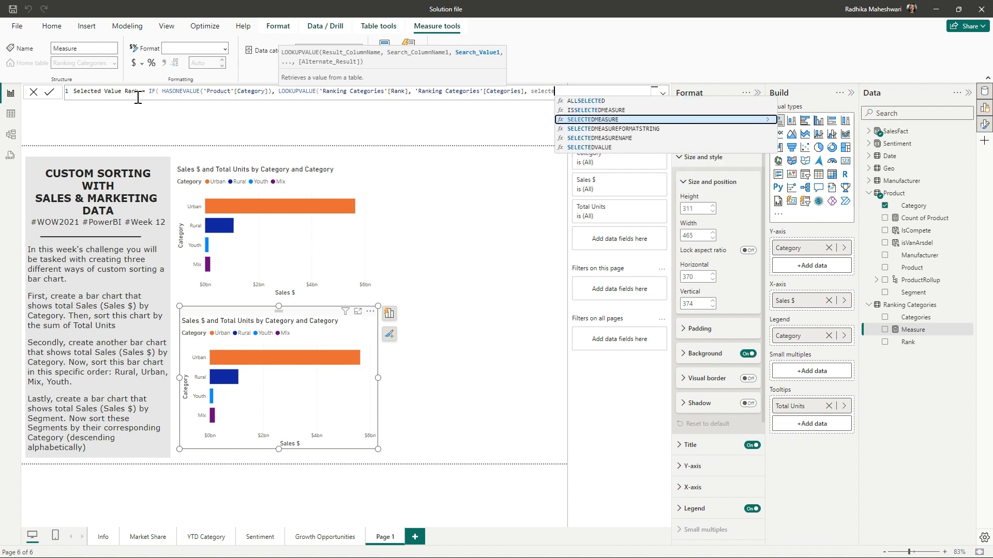
key("Down")
key("Down")
key("Down")
key("Tab")
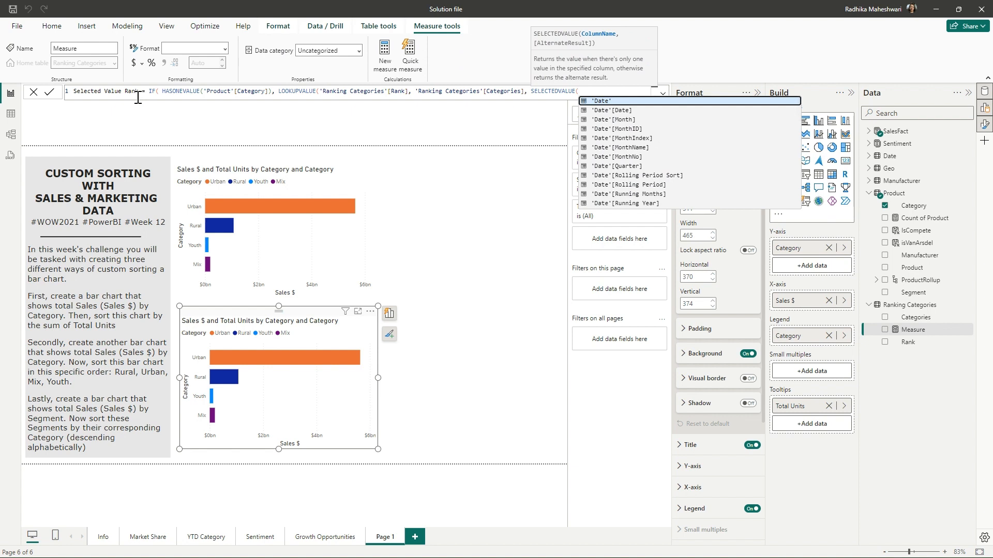
type("'Product'[Category]")
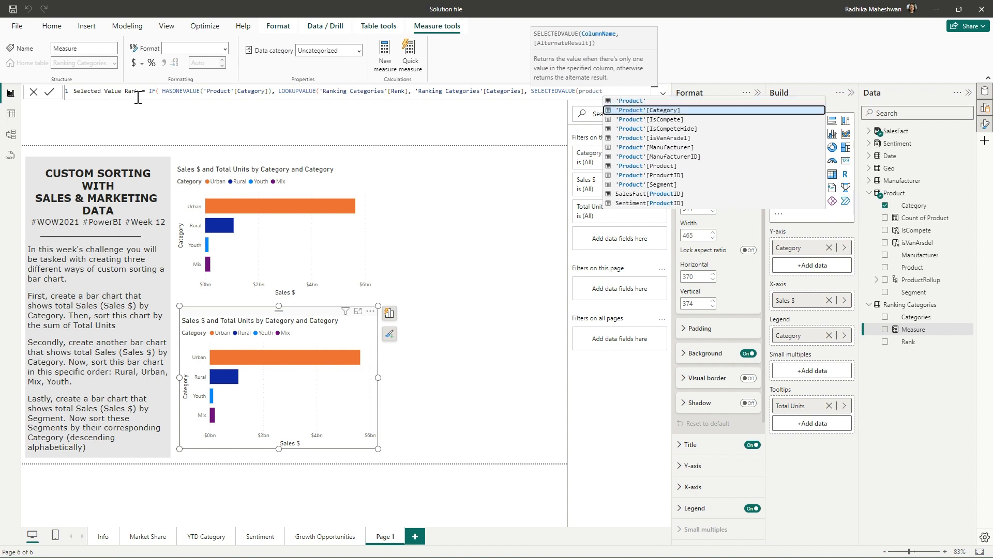
type(")")
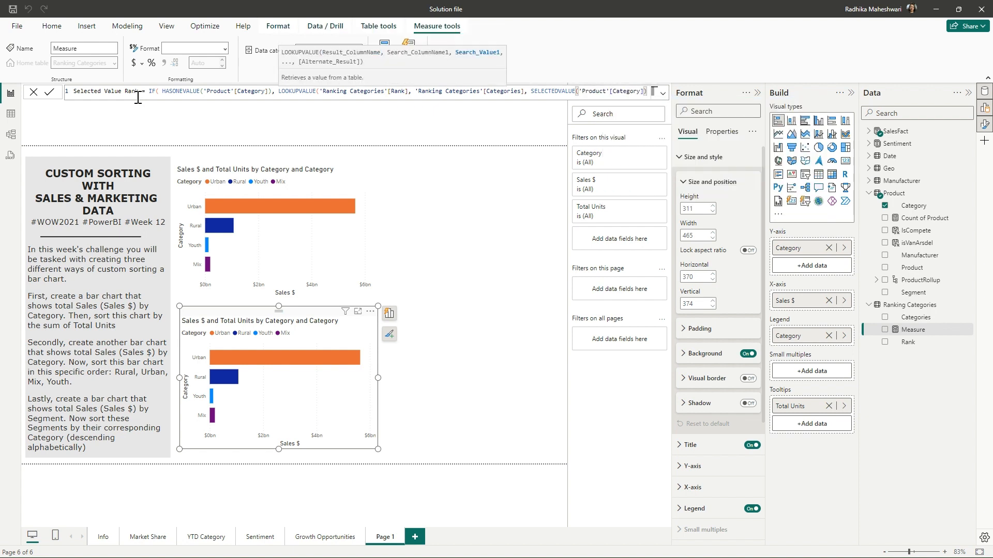
type(")")
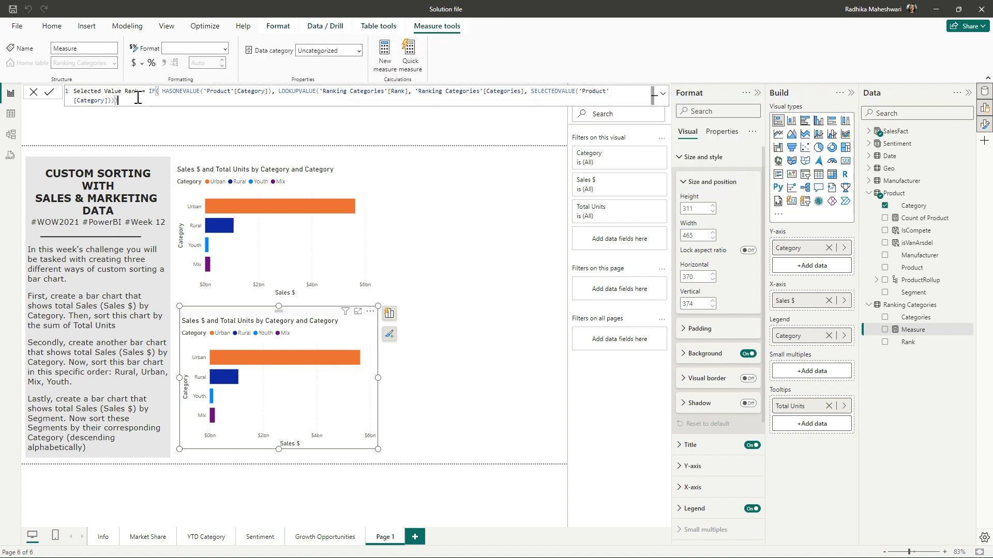
type(")")
key("Return")
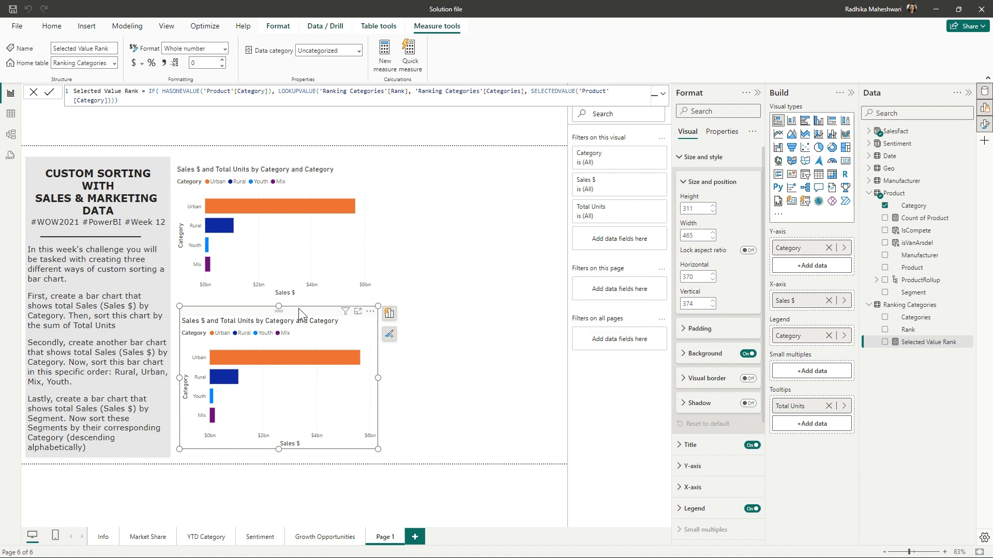
Step: Replace Total Units with Selected Value Rank in the lower Category chart's tooltips and sort its axis by Selected Value Rank
left_click(828, 405)
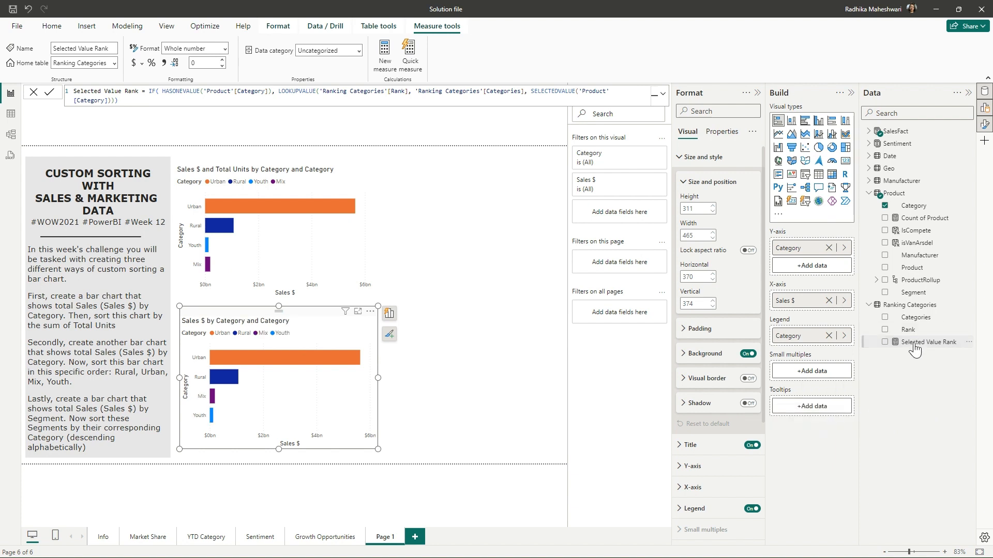
left_click_drag(914, 343, 836, 413)
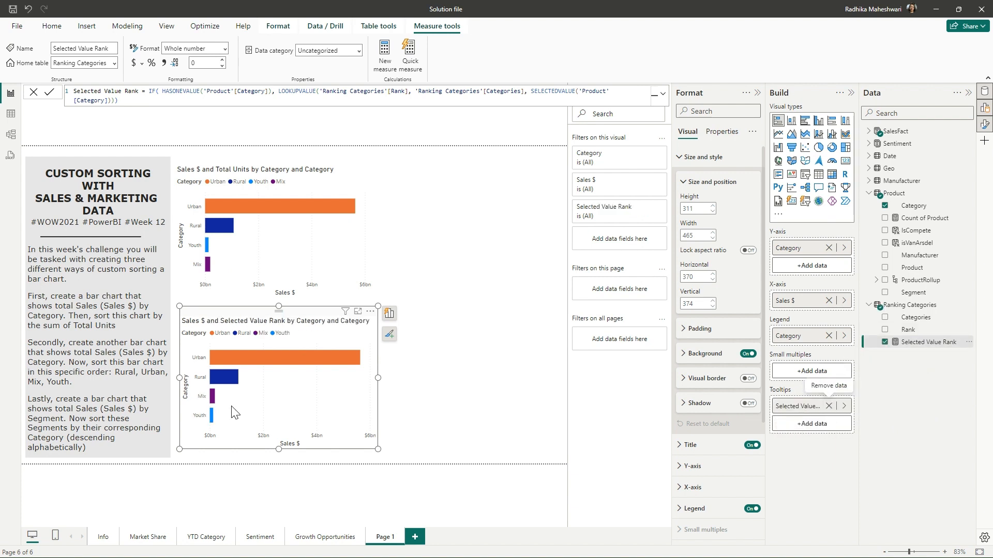
left_click(370, 312)
mouse_move(435, 385)
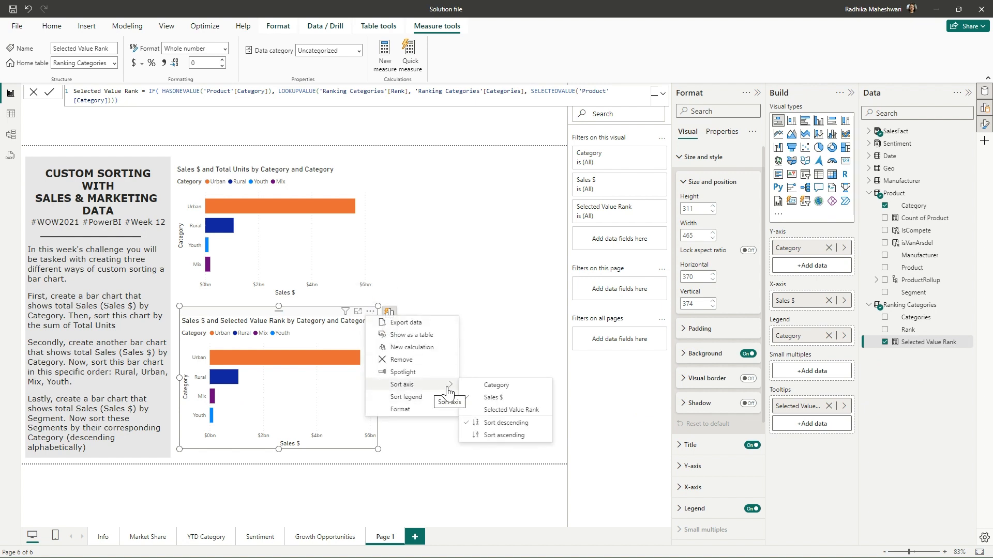
left_click(539, 413)
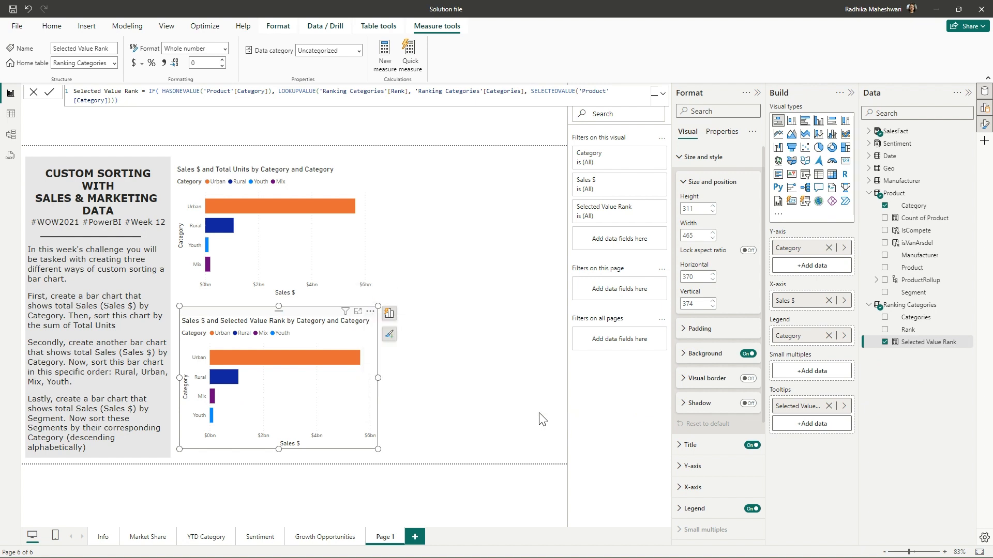
Step: Change the lower Category chart's axis sort to ascending and deselect the chart
left_click(371, 312)
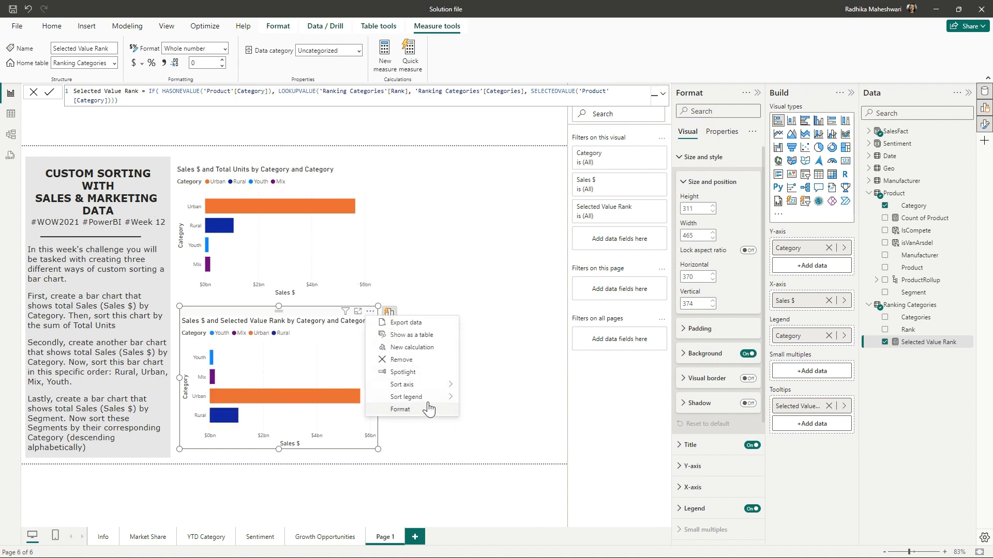
mouse_move(428, 401)
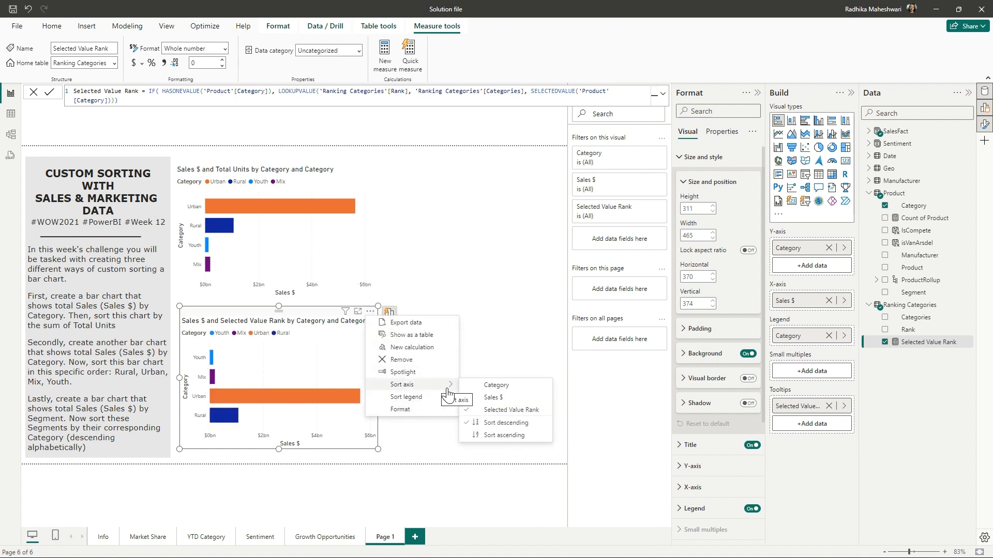
left_click(535, 435)
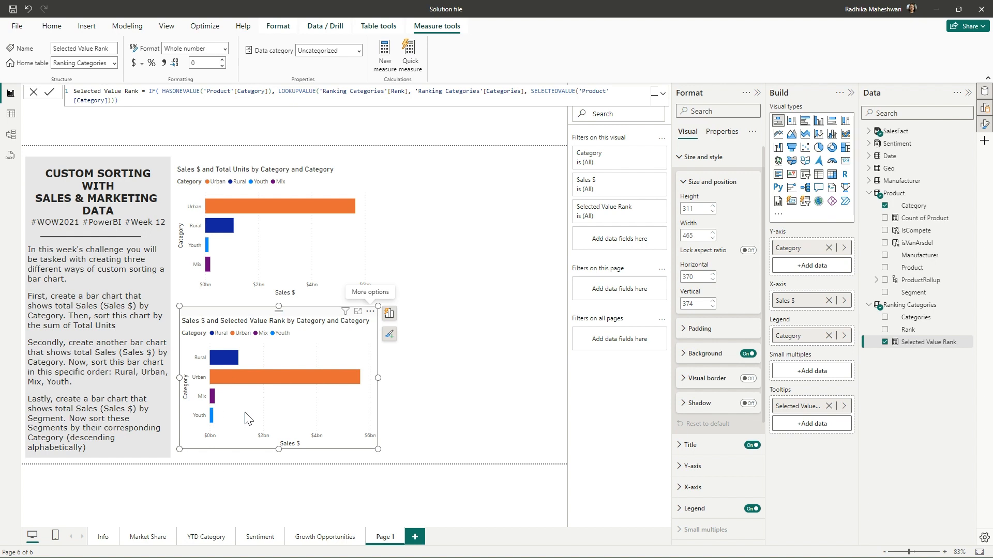
left_click(463, 369)
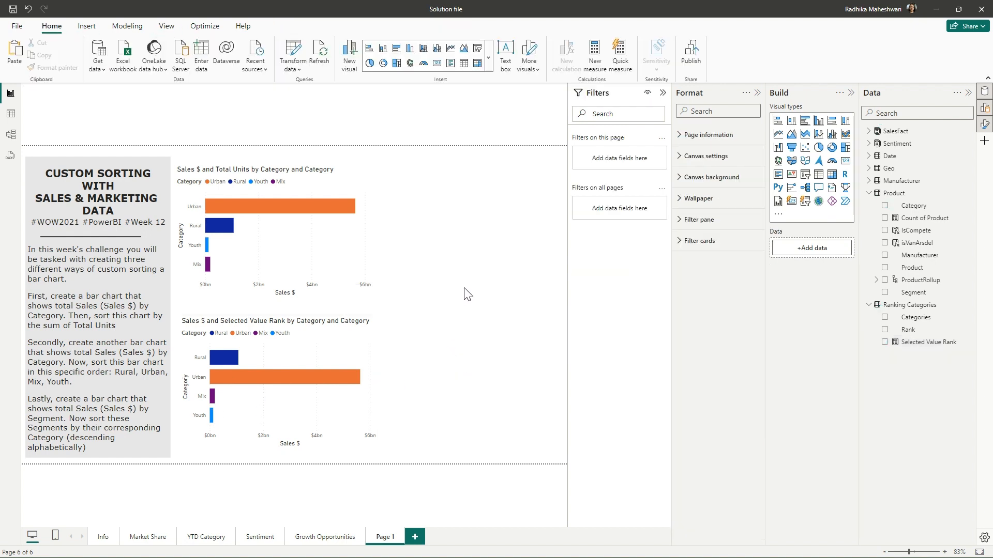
Step: Insert a stacked bar chart in the free area beside the two Category charts, showing Sales $ by Segment
left_click(369, 48)
left_click_drag(473, 295, 487, 457)
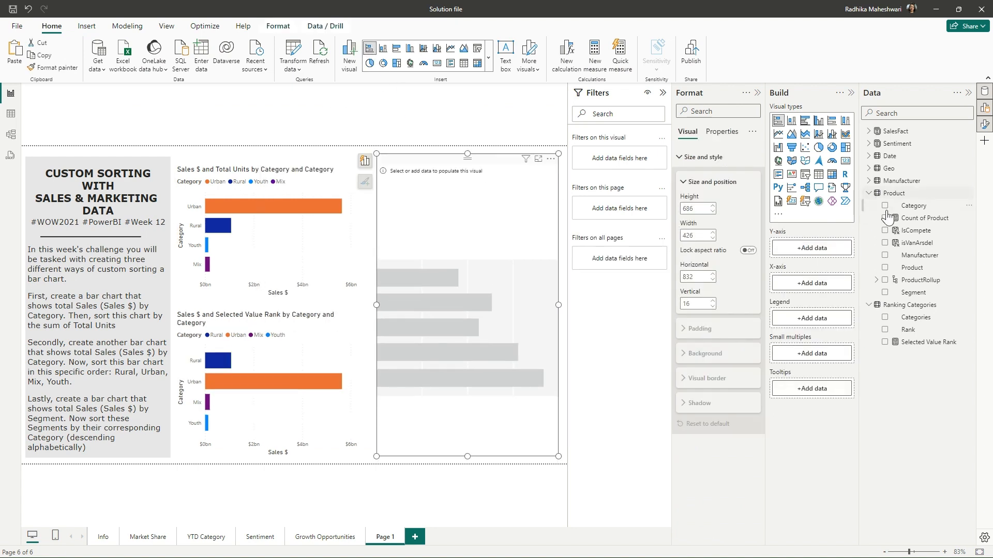
left_click(884, 293)
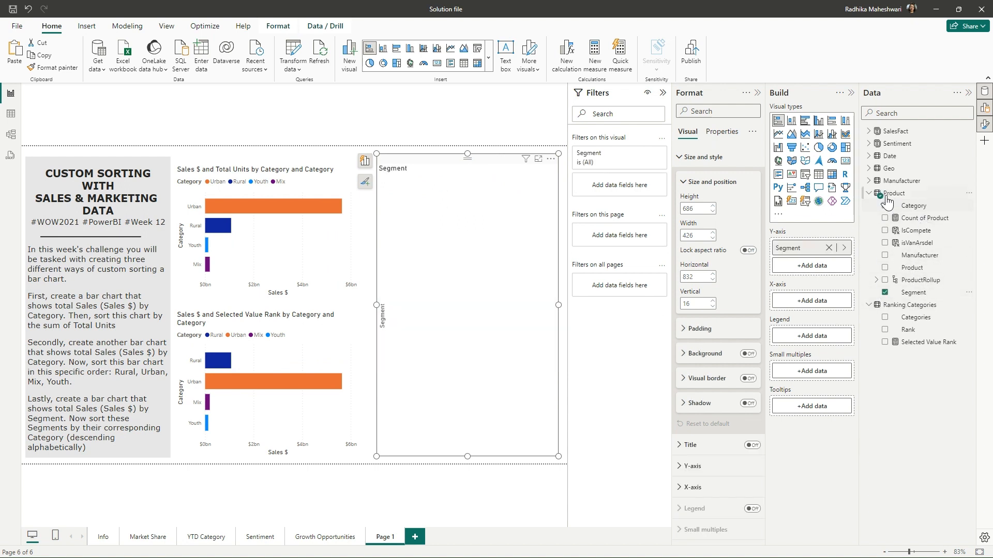
left_click(870, 132)
left_click(885, 231)
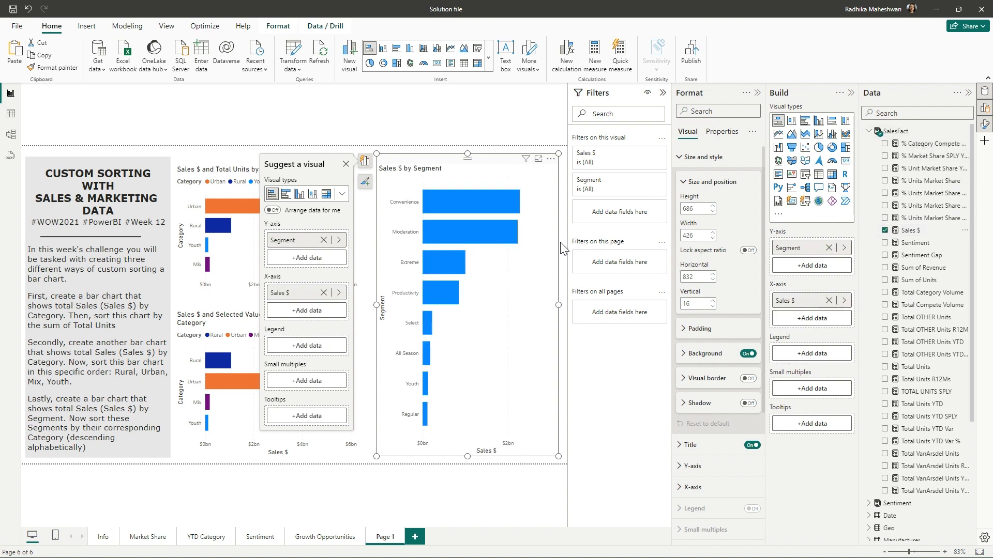
Step: Add Product's Category to the Segment chart's tooltips and sort the chart's axis by First Category
left_click(869, 133)
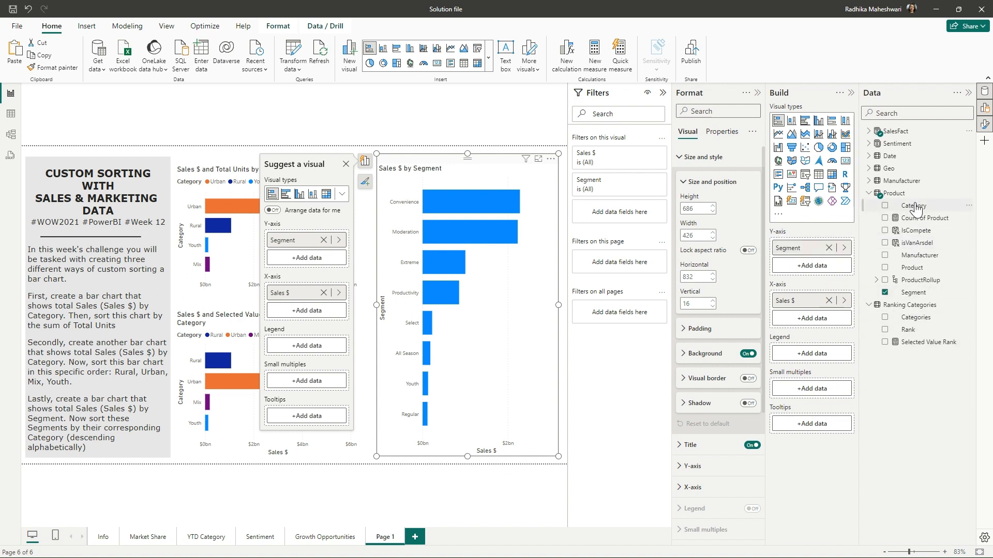
left_click_drag(913, 206, 815, 426)
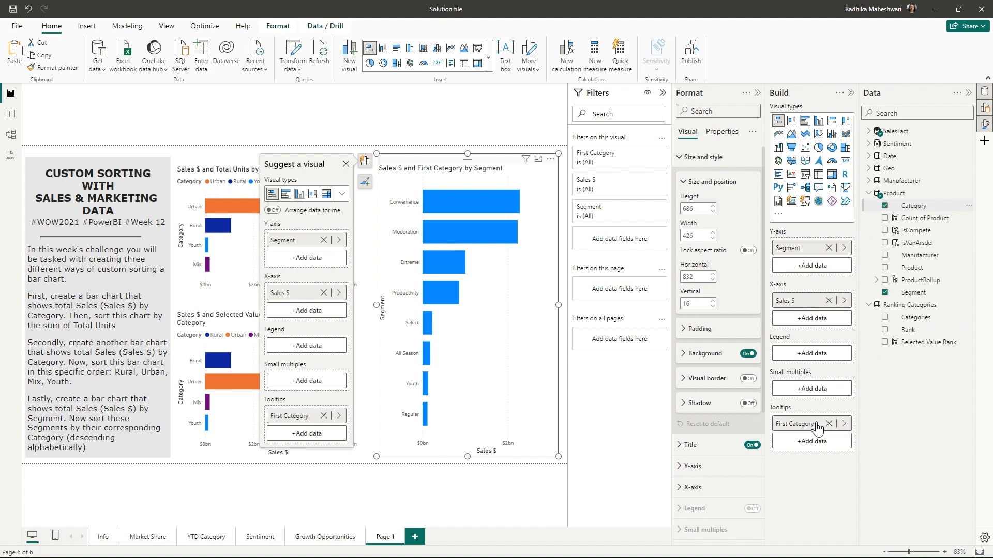
left_click(551, 158)
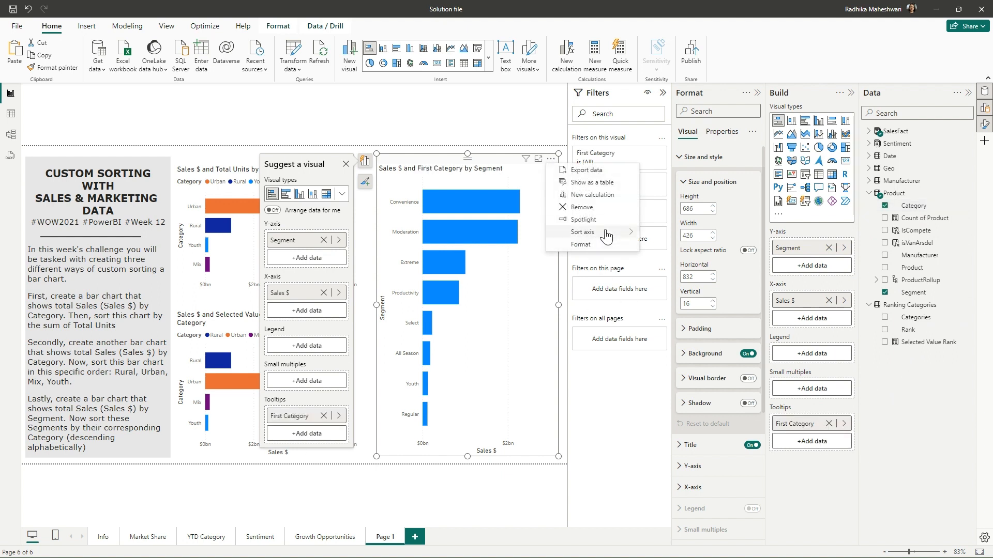
mouse_move(594, 232)
left_click(711, 259)
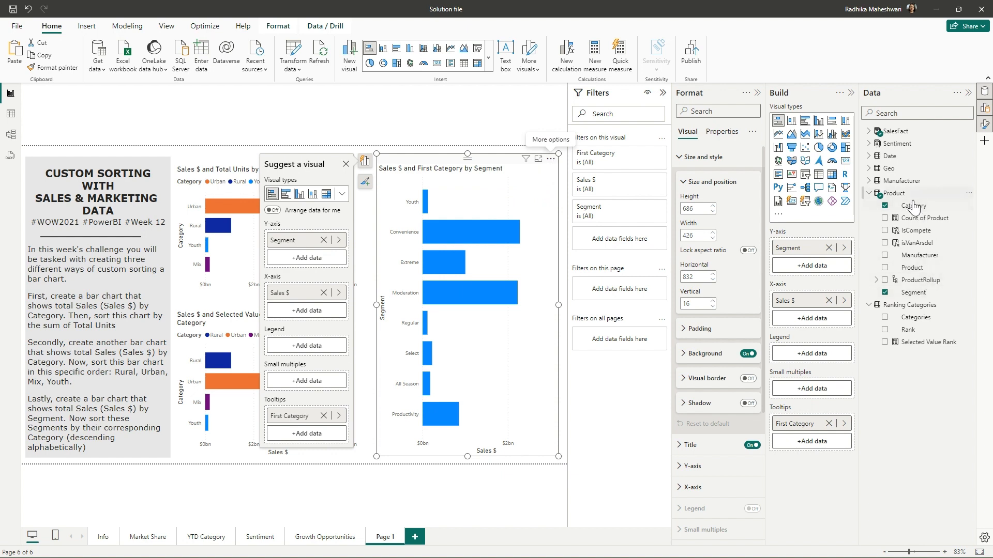
Step: Add Category as the Segment chart's legend and sort its axis in ascending order
left_click_drag(914, 206, 822, 356)
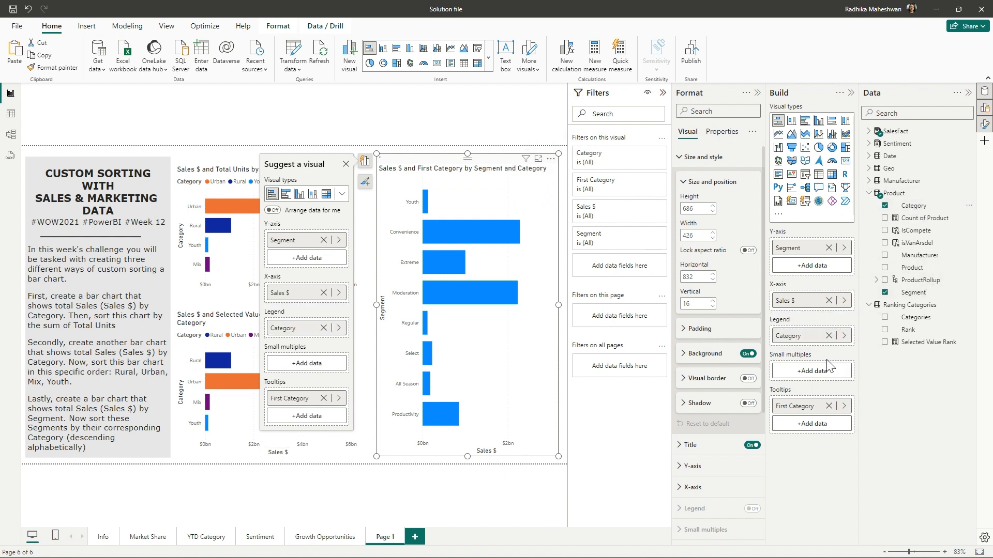
left_click(549, 160)
mouse_move(610, 233)
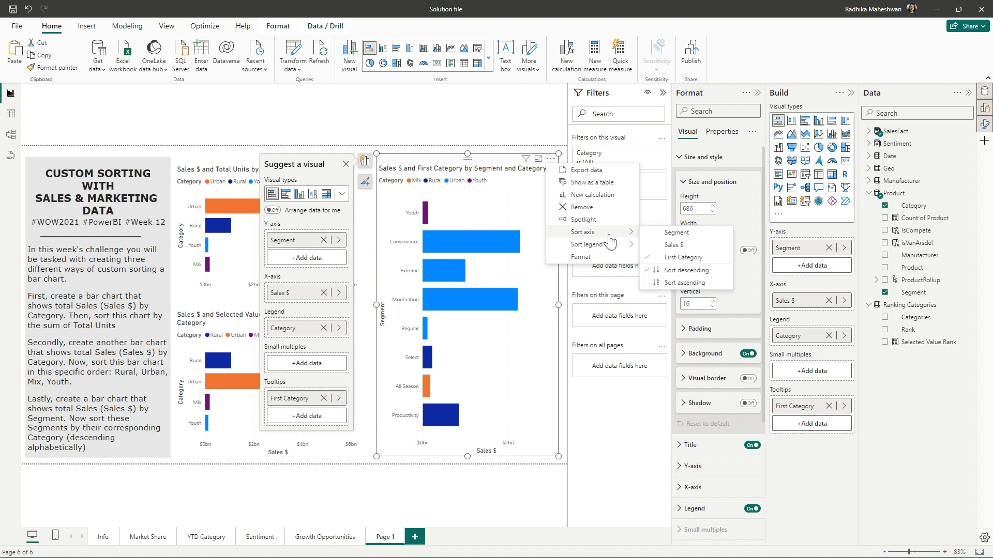
left_click(698, 283)
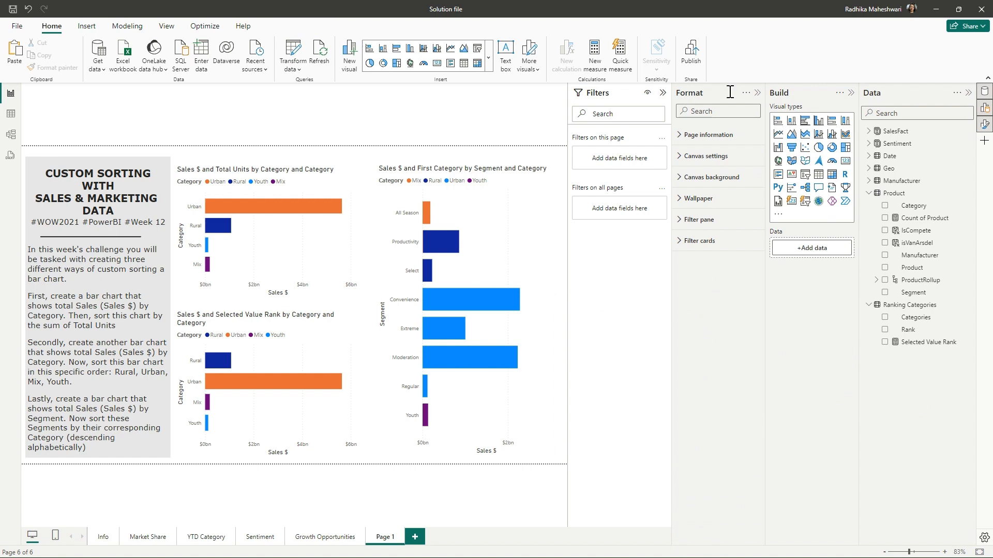
left_click(663, 92)
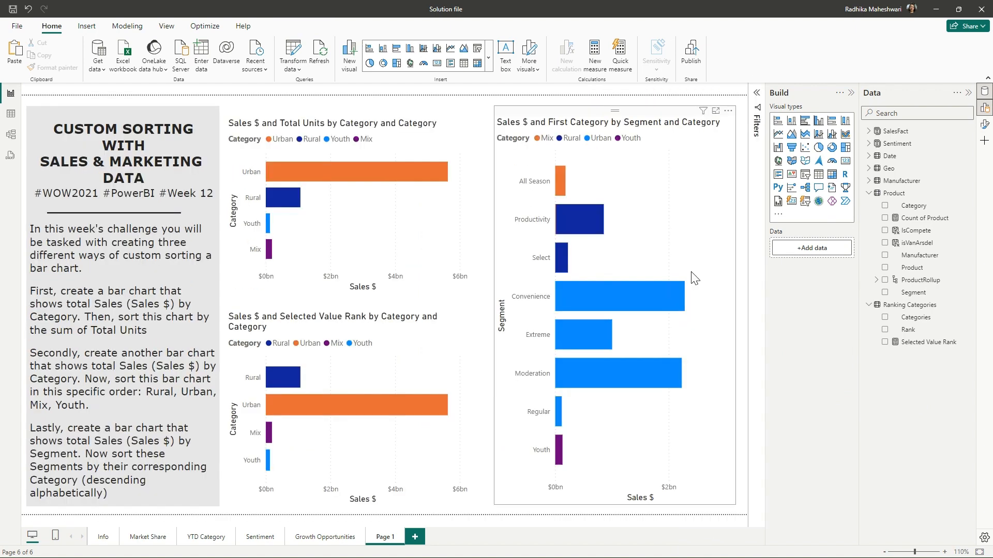